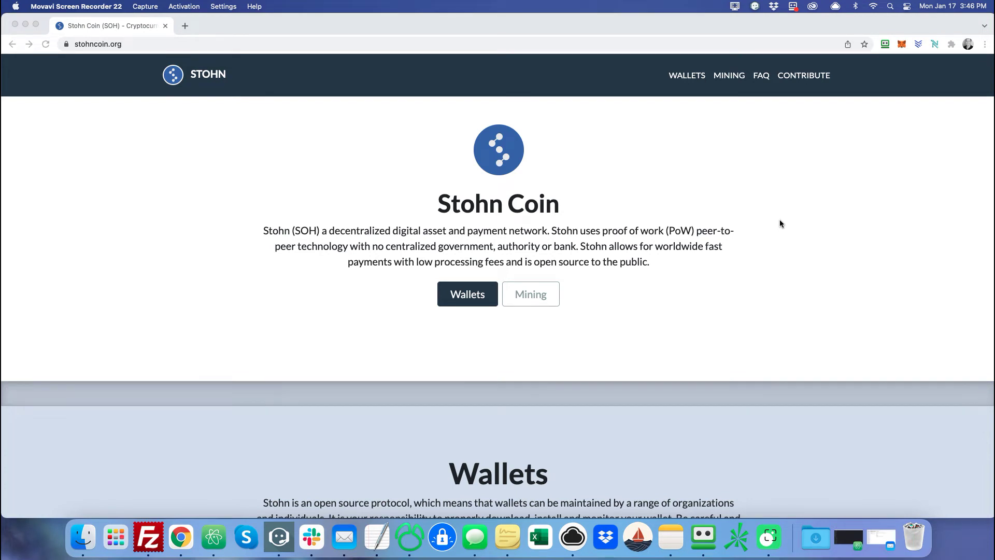
Scroll through stohncoin.org and the Stohn Explorer's latest 100 SOH transactions.
{"action": "scroll", "coordinate": [769, 304], "scroll_direction": "down", "scroll_amount": 5}
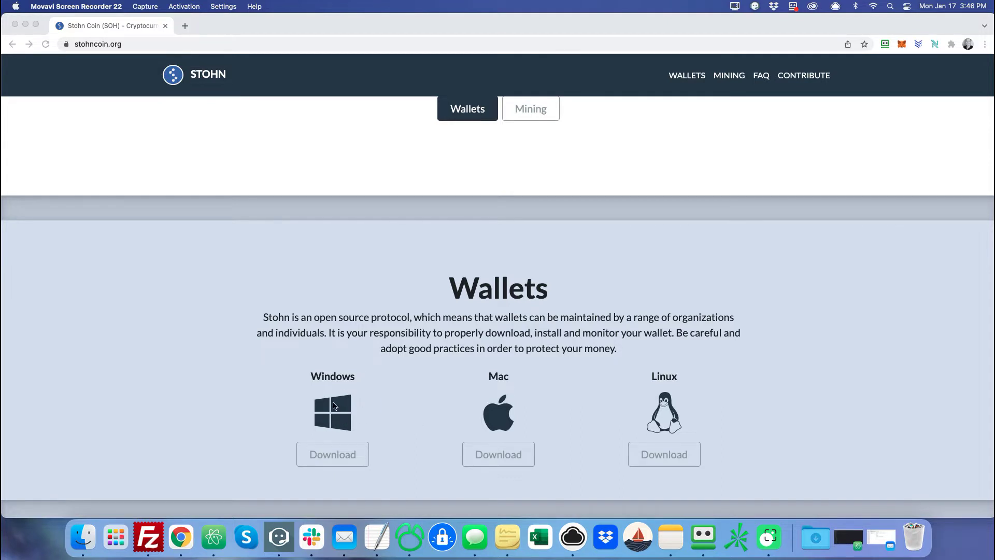
{"action": "scroll", "coordinate": [457, 356], "scroll_direction": "up", "scroll_amount": 5}
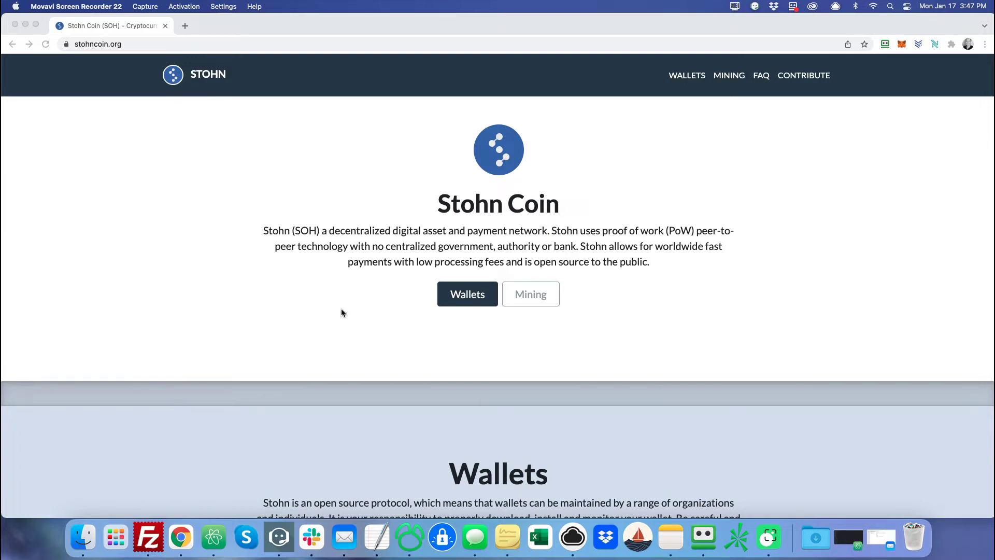
{"action": "scroll", "coordinate": [297, 334], "scroll_direction": "down", "scroll_amount": 20}
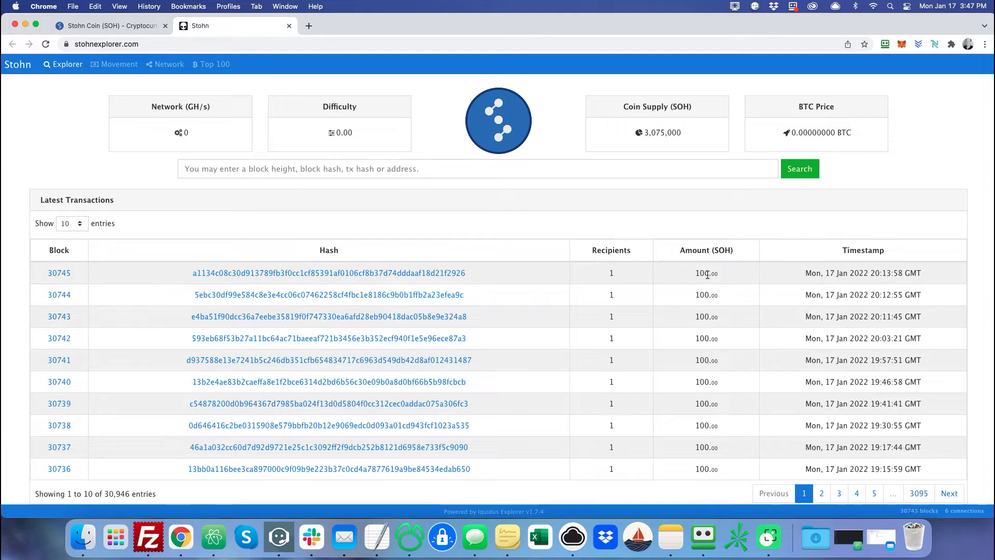
Return to the Stohn Coin (SOH) tab and scroll to its Windows, Mac and Linux wallet downloads.
{"action": "left_click", "coordinate": [132, 26]}
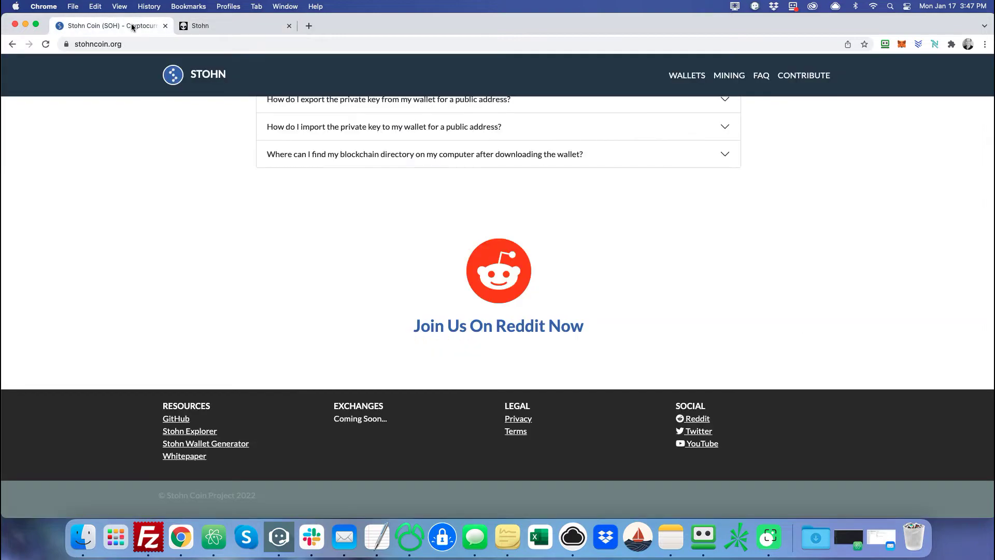
{"action": "scroll", "coordinate": [287, 334], "scroll_direction": "up", "scroll_amount": 20}
{"action": "scroll", "coordinate": [287, 334], "scroll_direction": "down", "scroll_amount": 5}
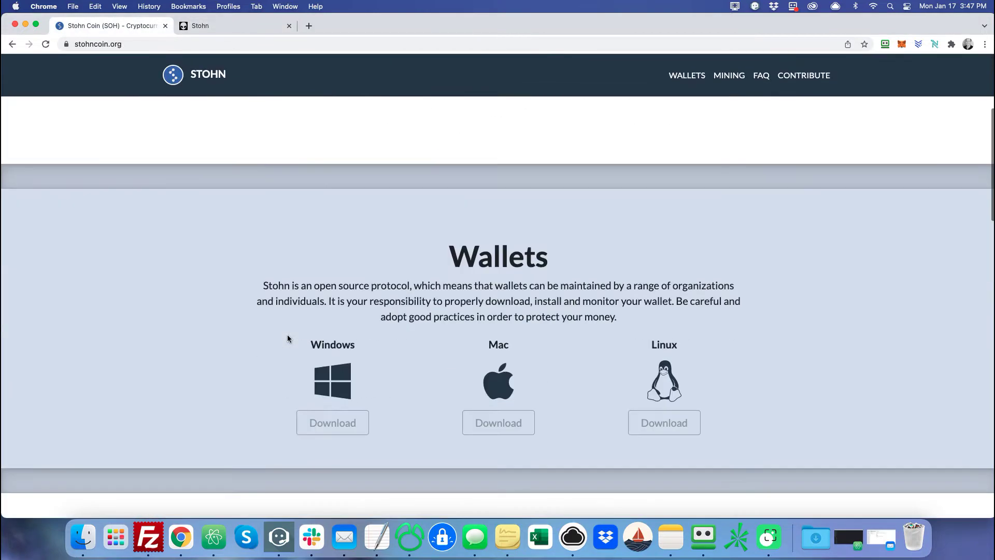
{"action": "scroll", "coordinate": [287, 334], "scroll_direction": "down", "scroll_amount": 6}
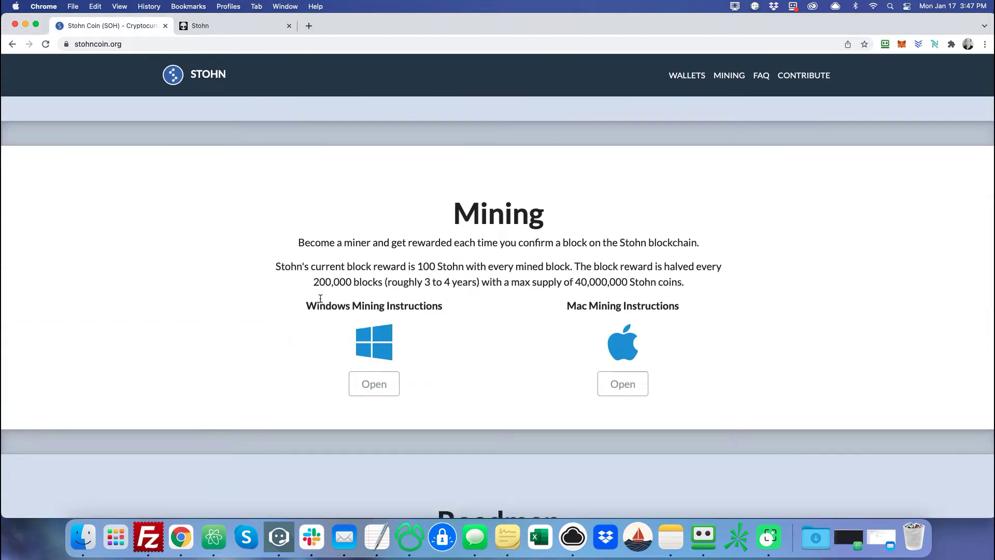
{"action": "scroll", "coordinate": [295, 293], "scroll_direction": "up", "scroll_amount": 15}
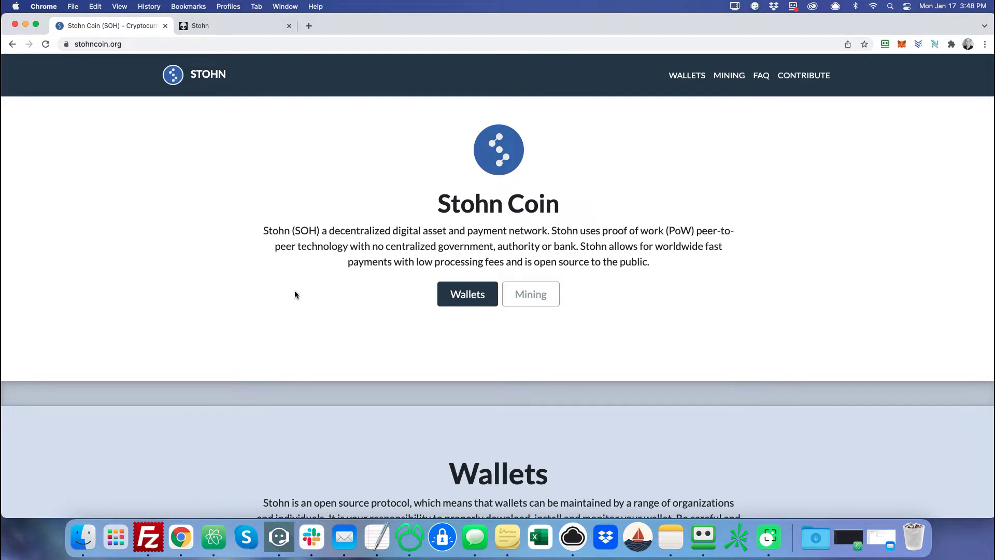
{"action": "scroll", "coordinate": [295, 294], "scroll_direction": "down", "scroll_amount": 2}
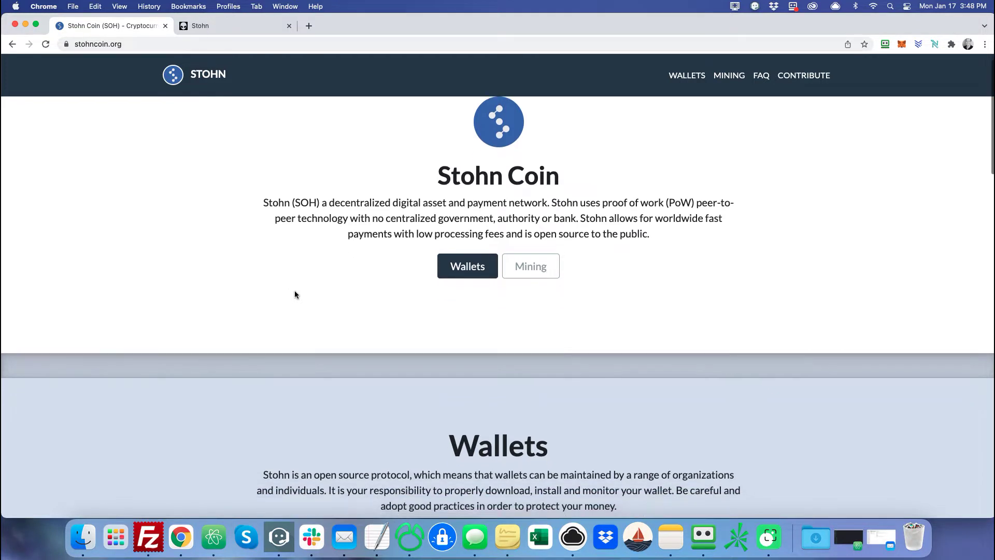
{"action": "scroll", "coordinate": [294, 294], "scroll_direction": "down", "scroll_amount": 10}
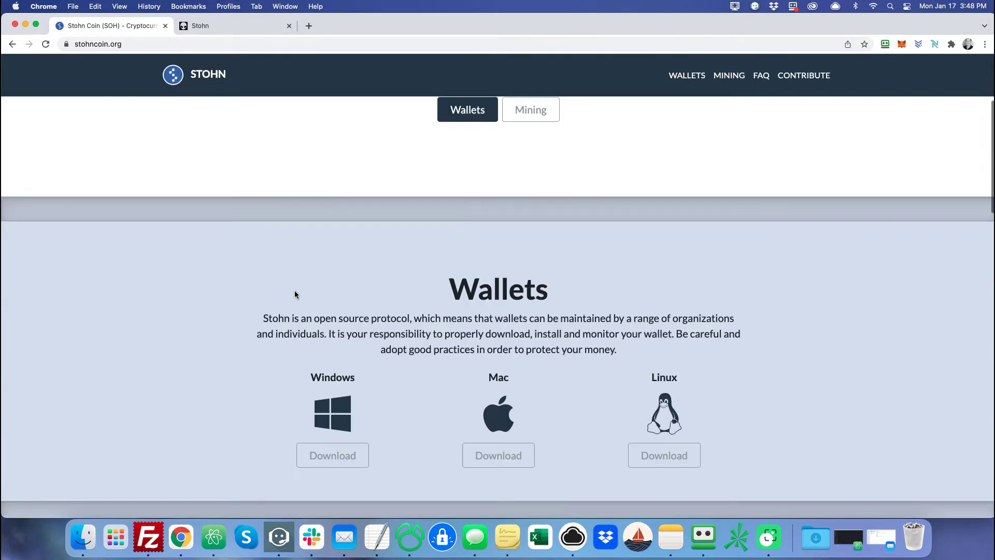
{"action": "scroll", "coordinate": [294, 293], "scroll_direction": "up", "scroll_amount": 1}
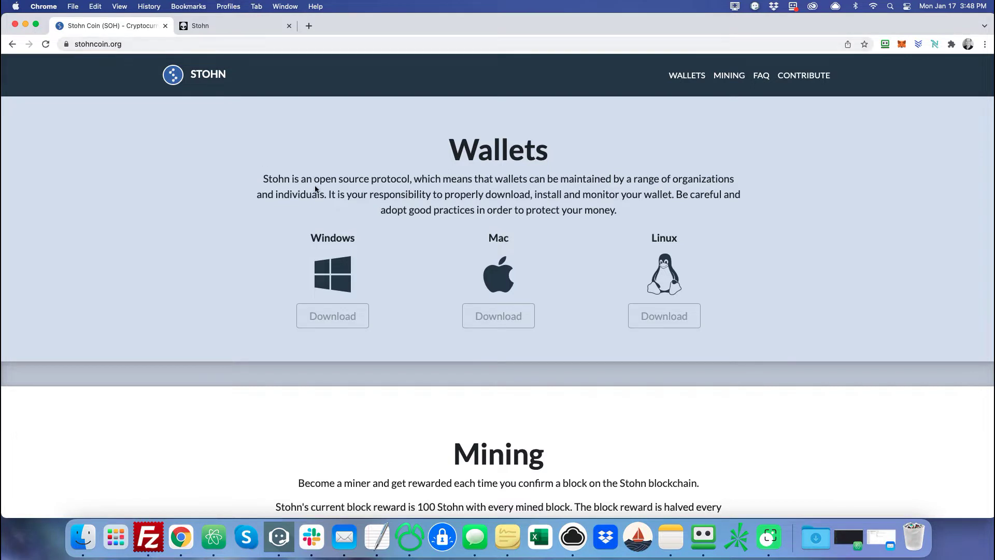
Download the Mac wallet stohn-qt.dmg and locate it in Finder's Downloads folder.
{"action": "left_click", "coordinate": [495, 314]}
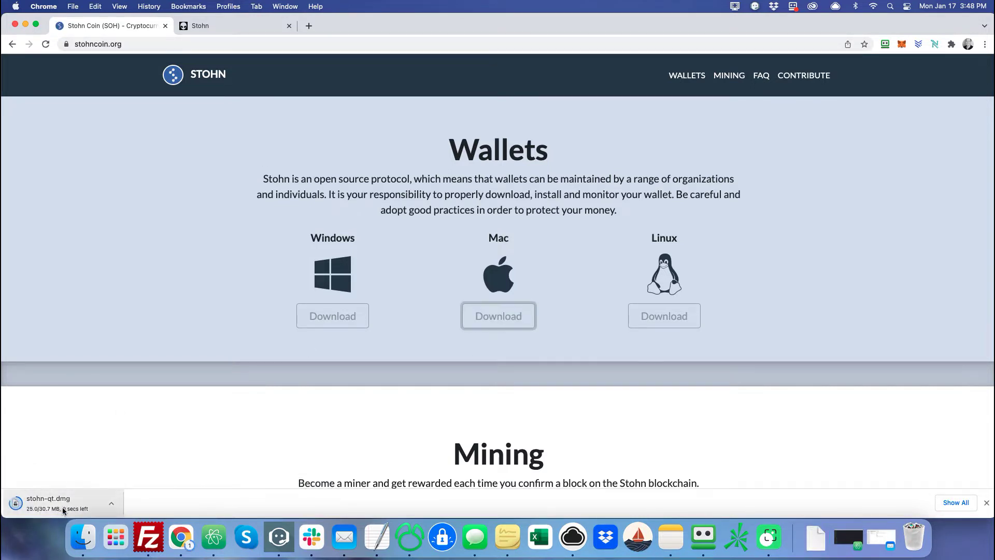
{"action": "left_click", "coordinate": [75, 550]}
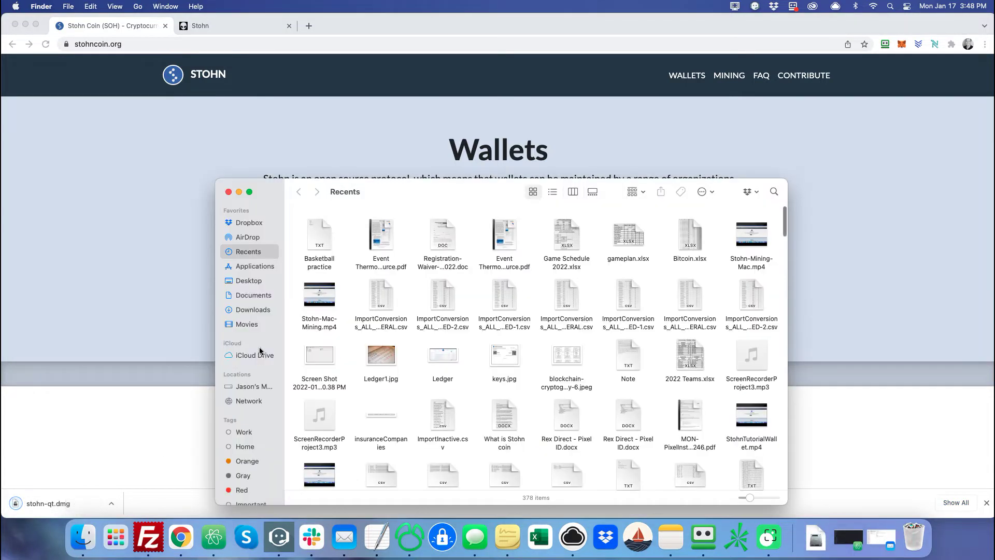
{"action": "left_click", "coordinate": [254, 309]}
Mount stohn-qt.dmg, copy Stohn Core into Applications, and close the Finder windows.
{"action": "double_click", "coordinate": [316, 237]}
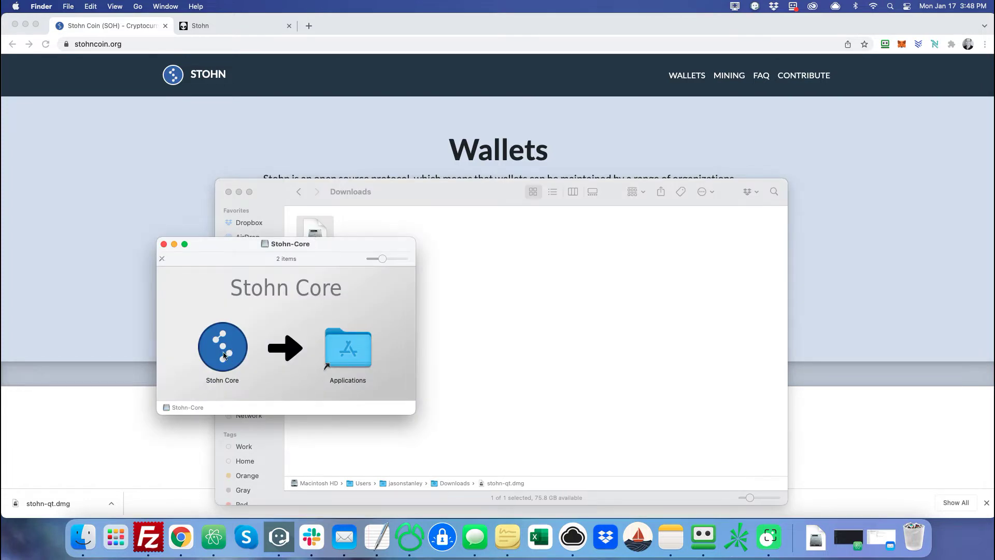
{"action": "left_click_drag", "start_coordinate": [226, 355], "coordinate": [337, 360]}
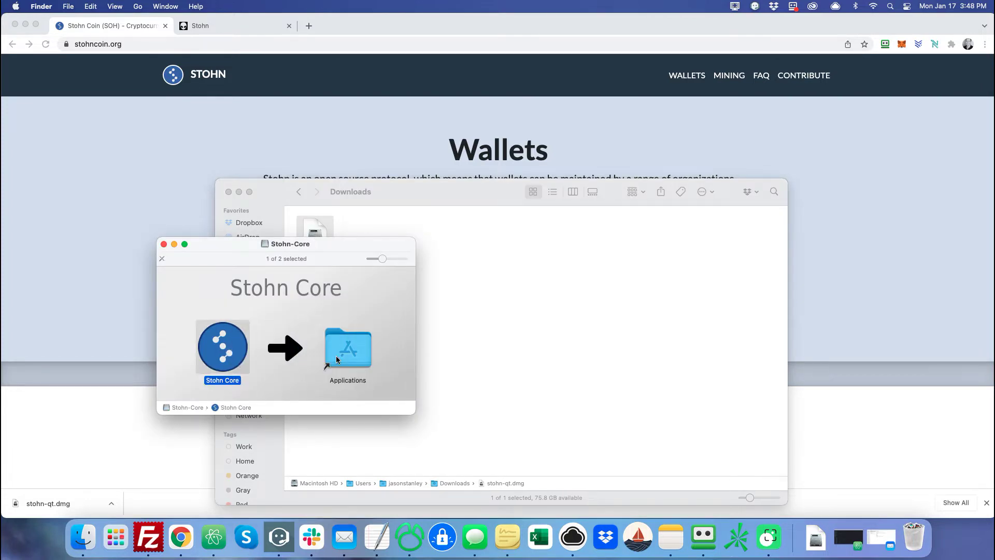
{"action": "left_click", "coordinate": [164, 245]}
{"action": "left_click", "coordinate": [229, 193]}
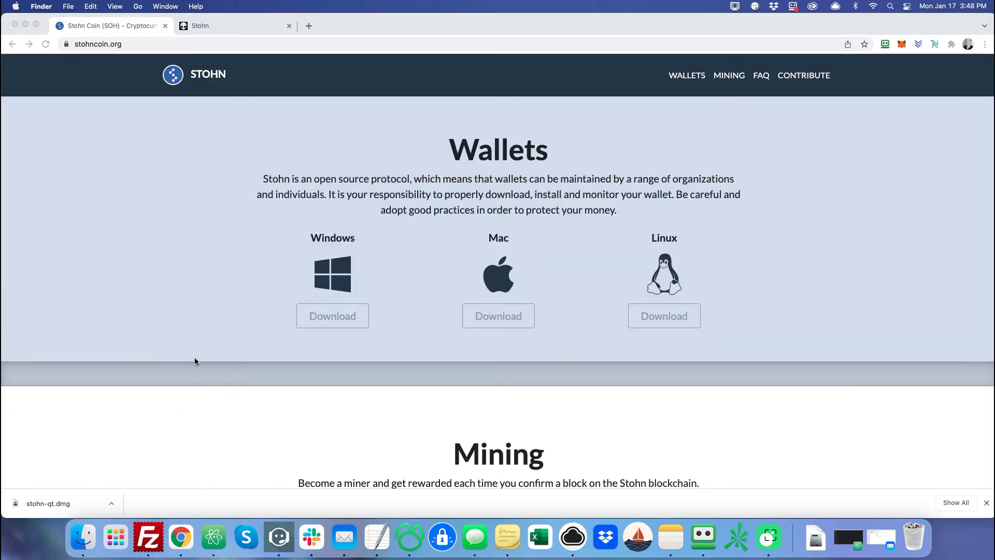
{"action": "left_click", "coordinate": [116, 536]}
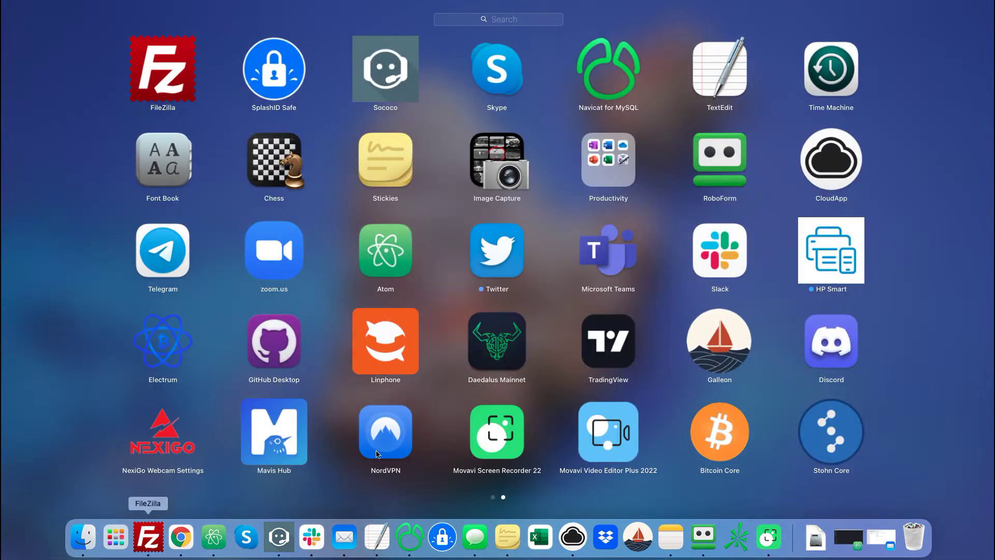
{"action": "left_click", "coordinate": [830, 437]}
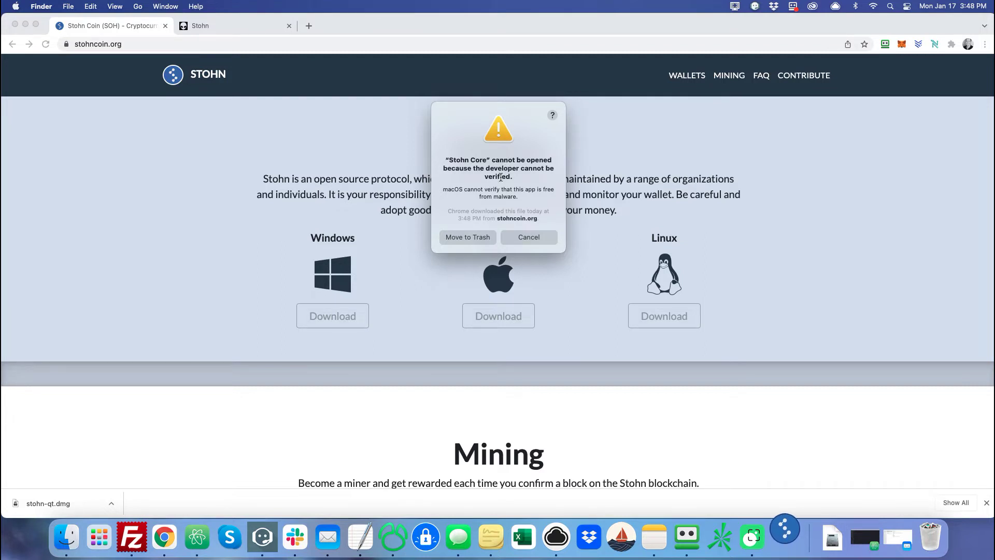
{"action": "left_click", "coordinate": [520, 237]}
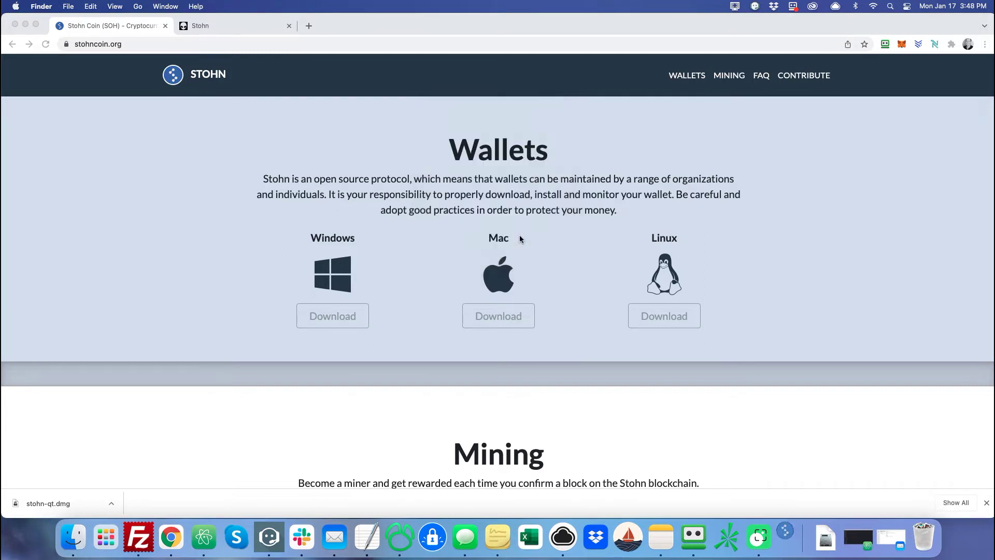
Launch Stohn Core from Applications with right-click Open, approving the unverified-developer warning.
{"action": "left_click", "coordinate": [84, 538]}
{"action": "left_click", "coordinate": [247, 267]}
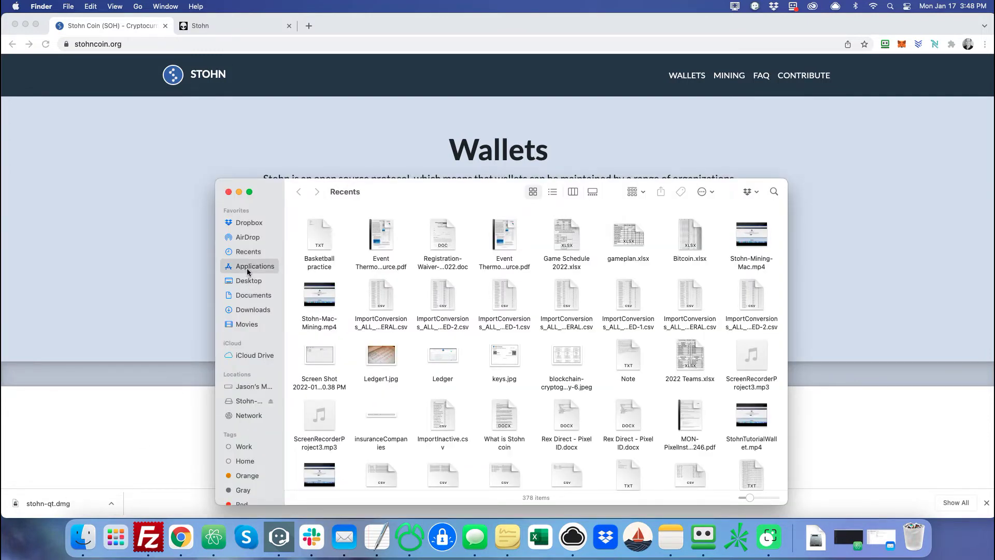
{"action": "scroll", "coordinate": [364, 369], "scroll_direction": "down", "scroll_amount": 5}
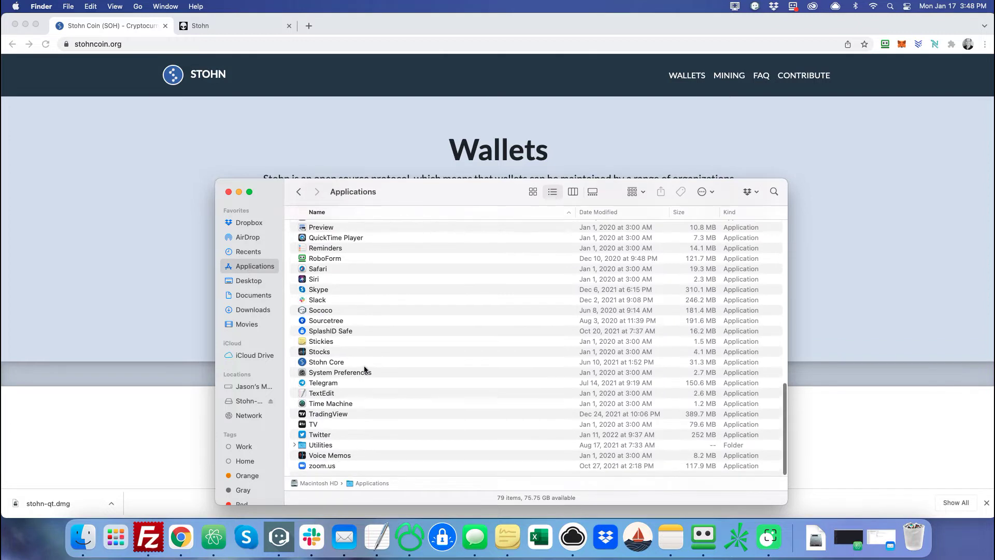
{"action": "right_click", "coordinate": [329, 365]}
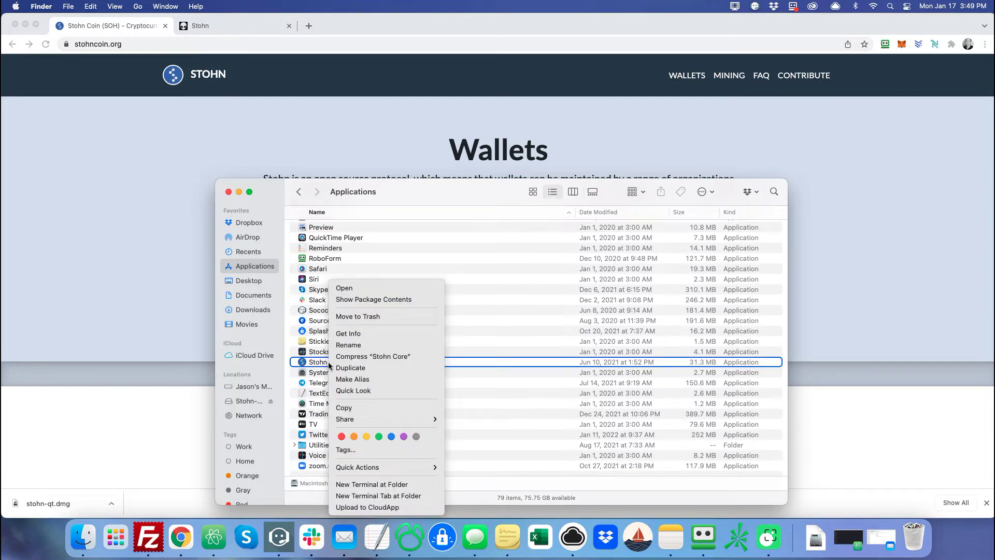
{"action": "left_click", "coordinate": [343, 288]}
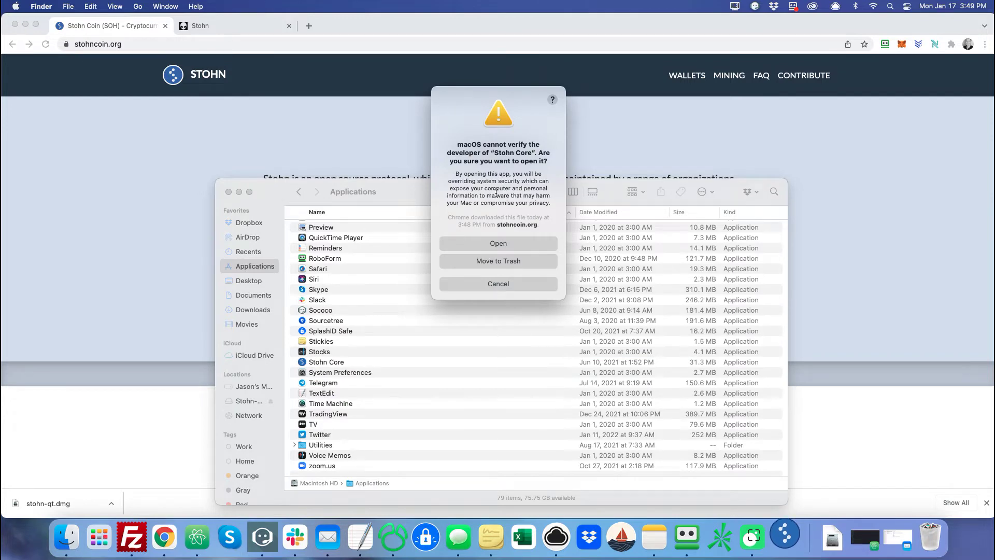
{"action": "left_click", "coordinate": [493, 247]}
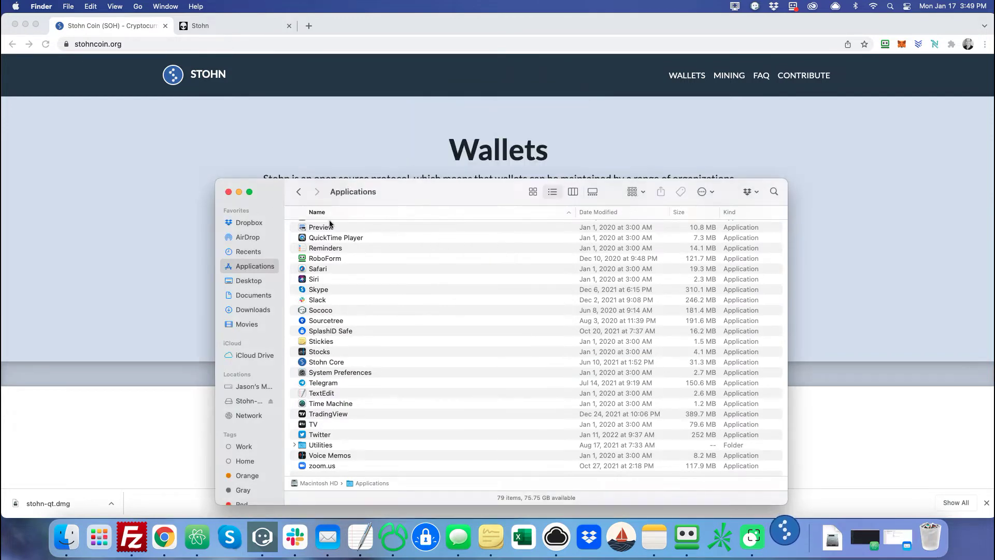
{"action": "left_click", "coordinate": [228, 193]}
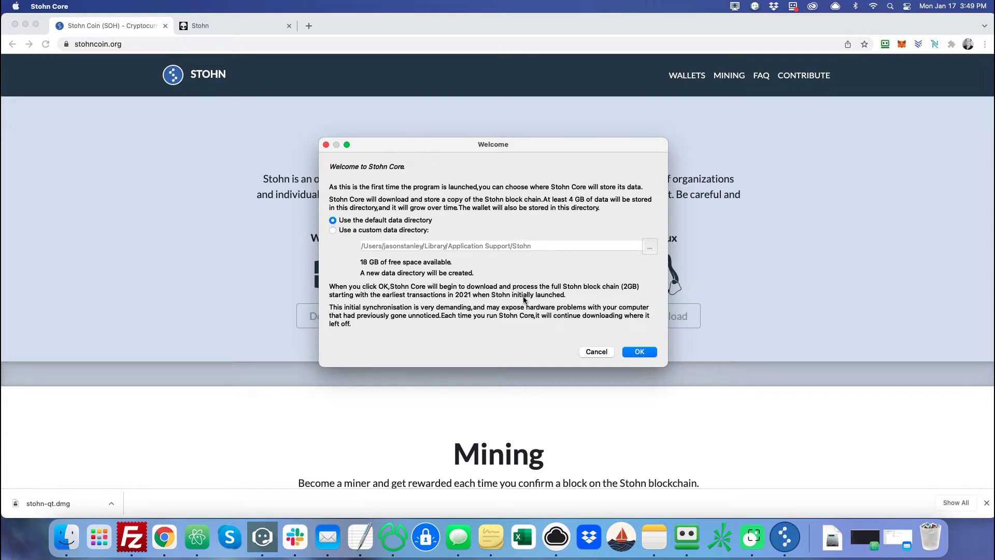
Accept the default data directory so Stohn Core loads to a 0.00000000 SOH overview.
{"action": "left_click", "coordinate": [635, 352]}
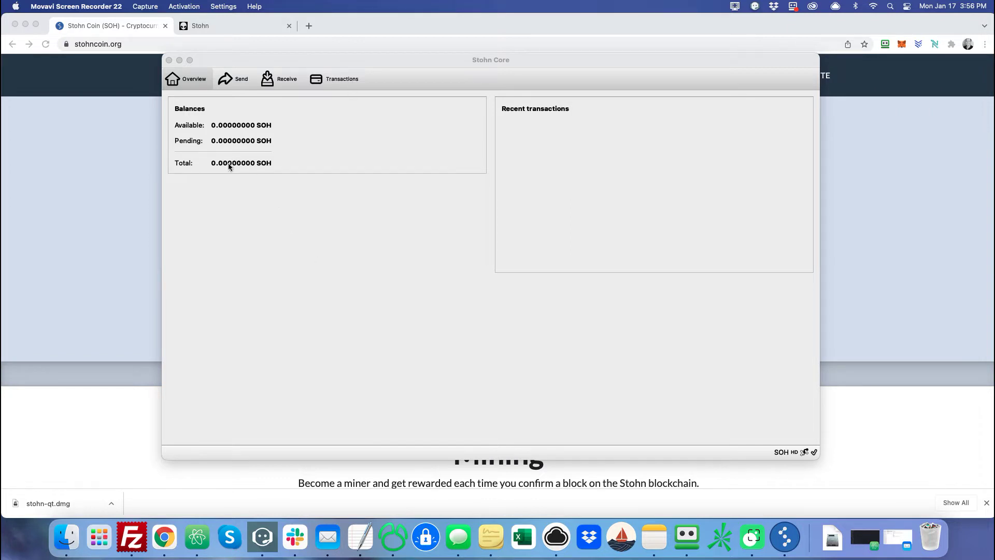
Check the wallet's receiving addresses list, then go to the Send page.
{"action": "left_click", "coordinate": [271, 178]}
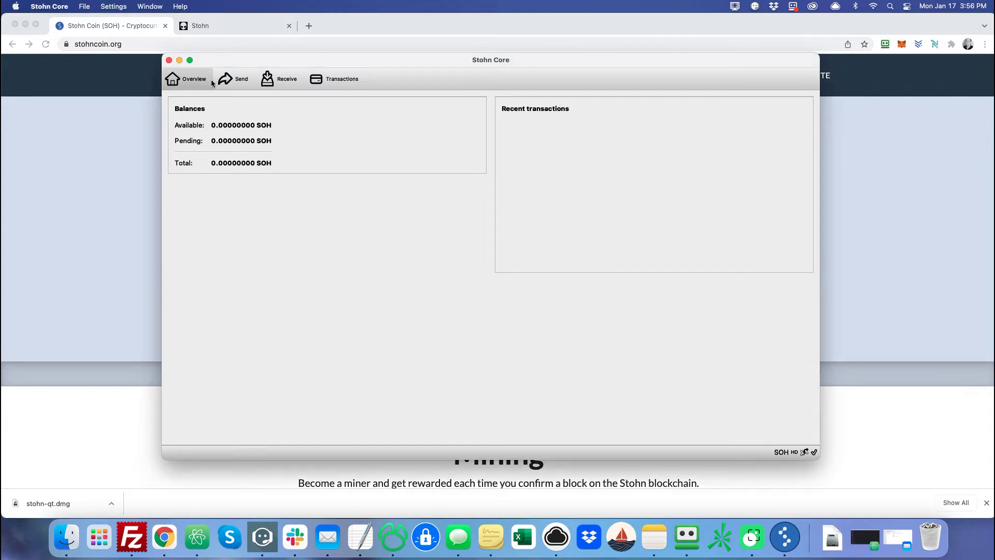
{"action": "left_click", "coordinate": [146, 7]}
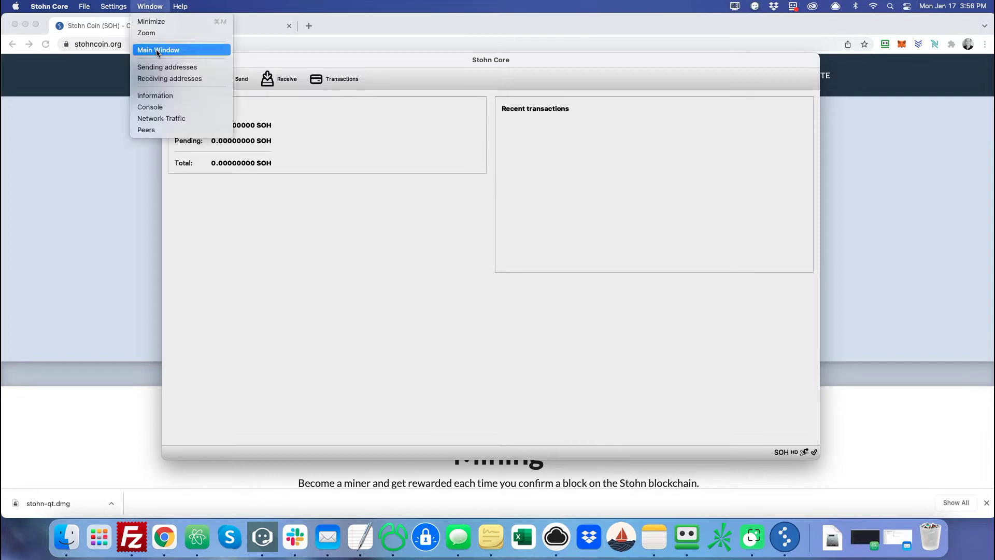
{"action": "left_click", "coordinate": [167, 78]}
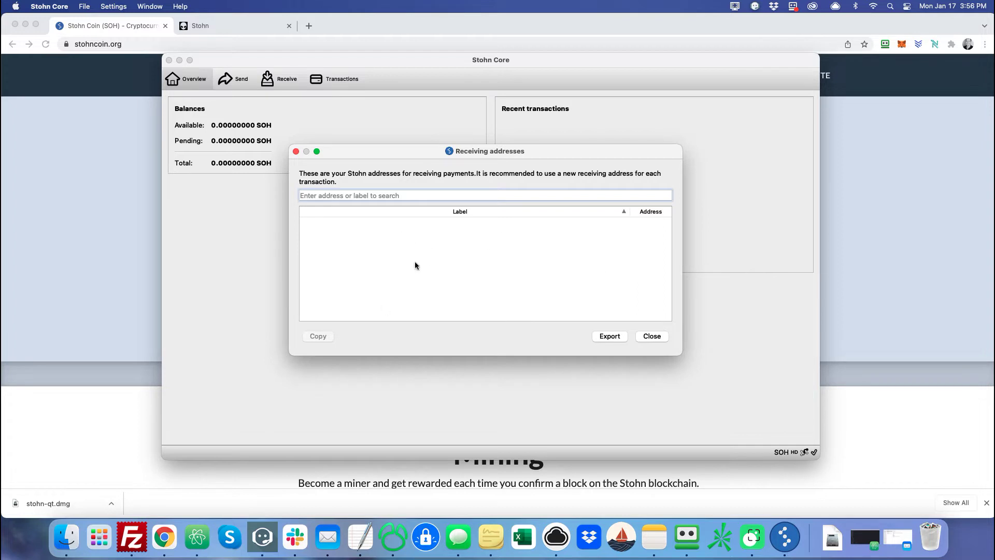
{"action": "left_click", "coordinate": [660, 337]}
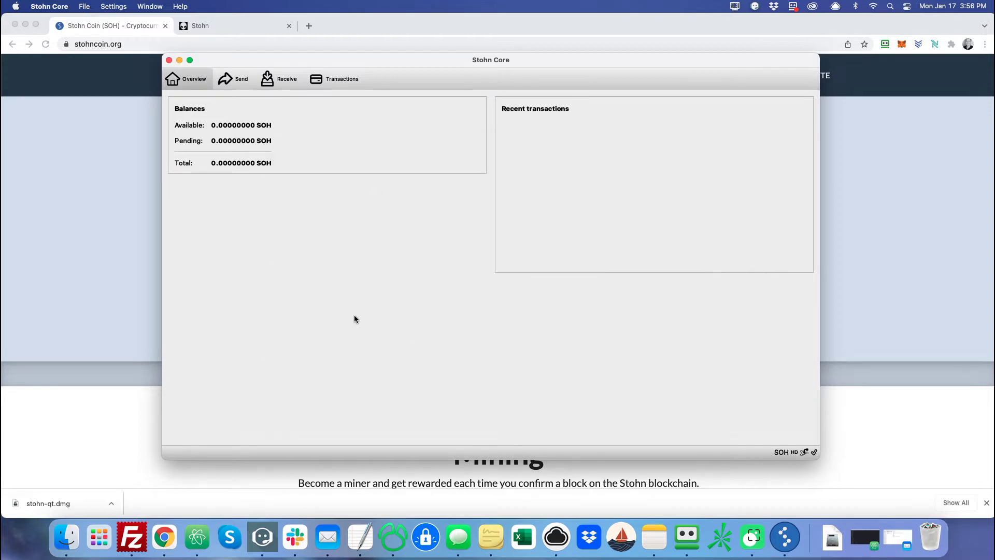
{"action": "left_click", "coordinate": [232, 83]}
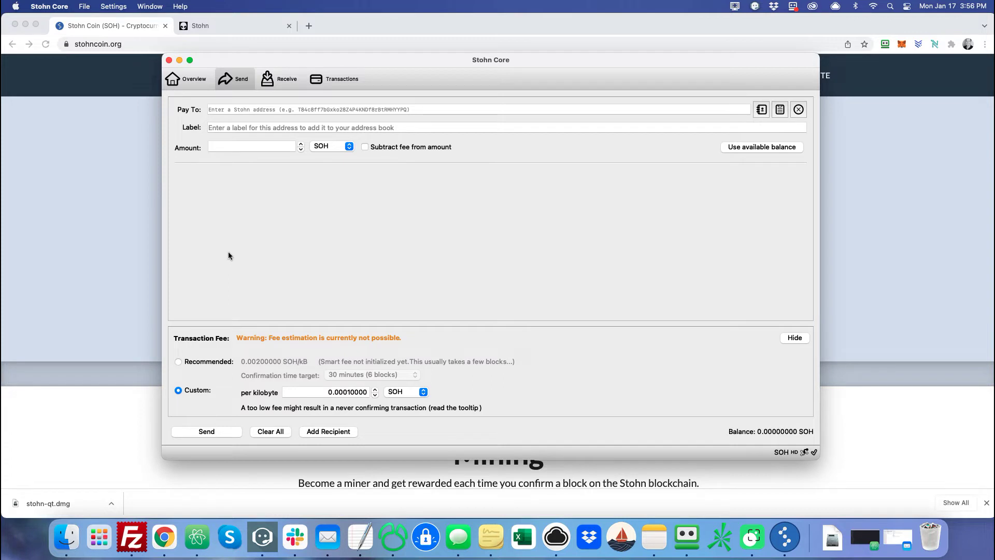
Move from Overview through the Send form's Pay To field to the Receive page.
{"action": "left_click", "coordinate": [188, 81]}
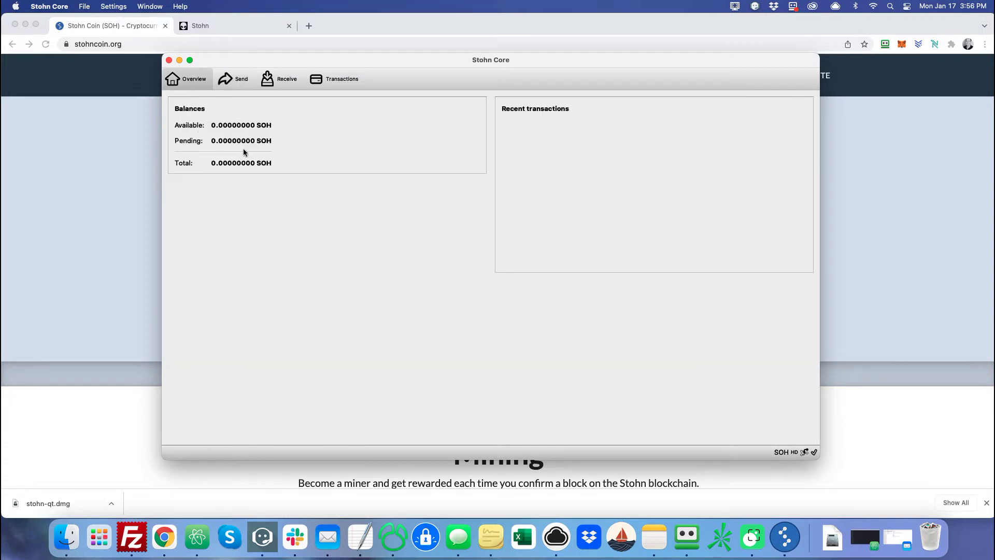
{"action": "left_click", "coordinate": [231, 84]}
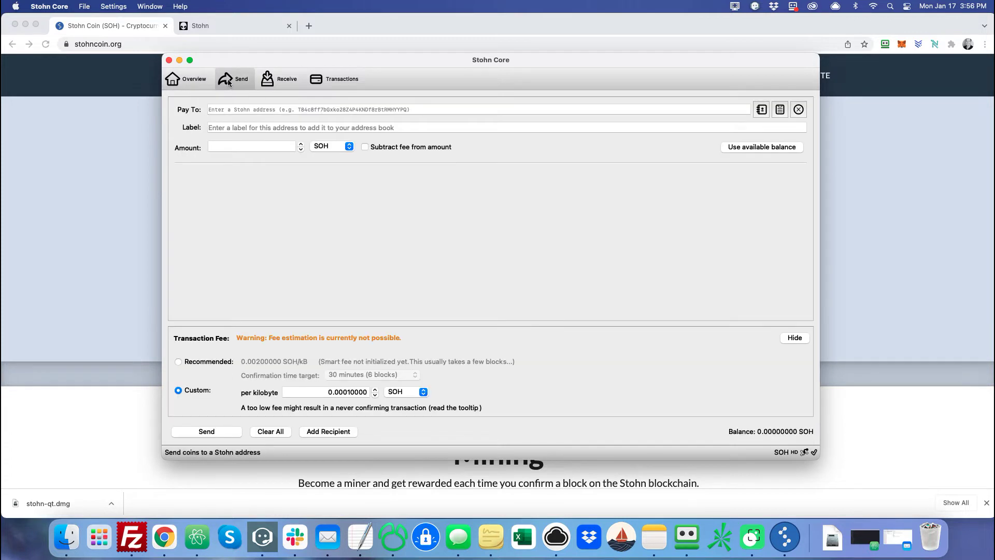
{"action": "left_click", "coordinate": [233, 111]}
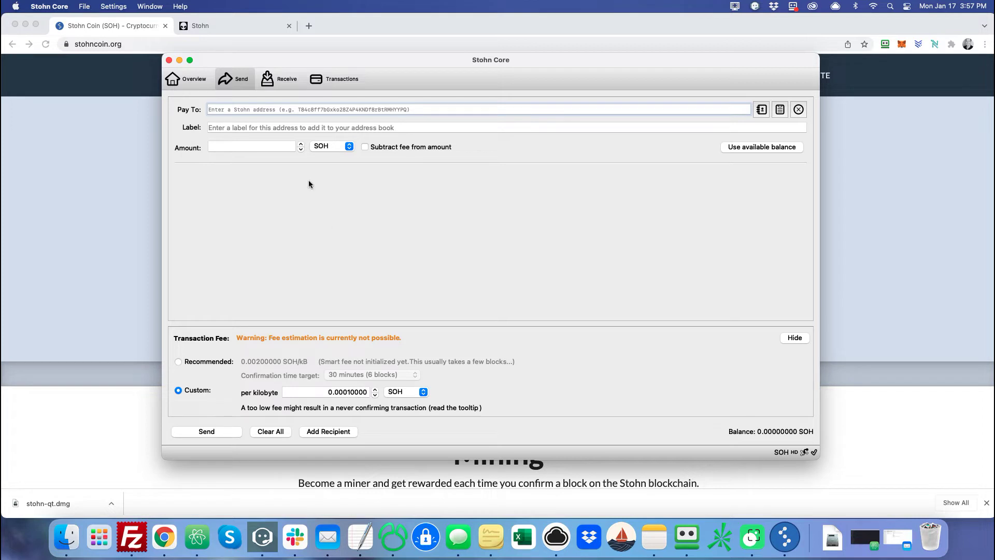
{"action": "left_click", "coordinate": [280, 85]}
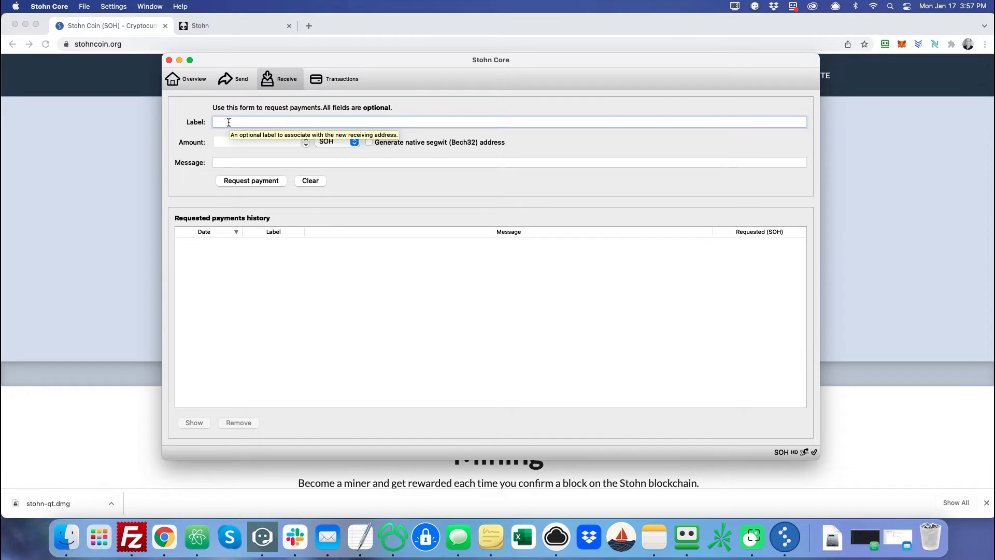
Enter label 'Payment from work', amount 10, message 'Please pay me at your earliest convenience', and native segwit.
{"action": "type", "text": "Payment from work"}
{"action": "left_click", "coordinate": [226, 143]}
{"action": "type", "text": "10"}
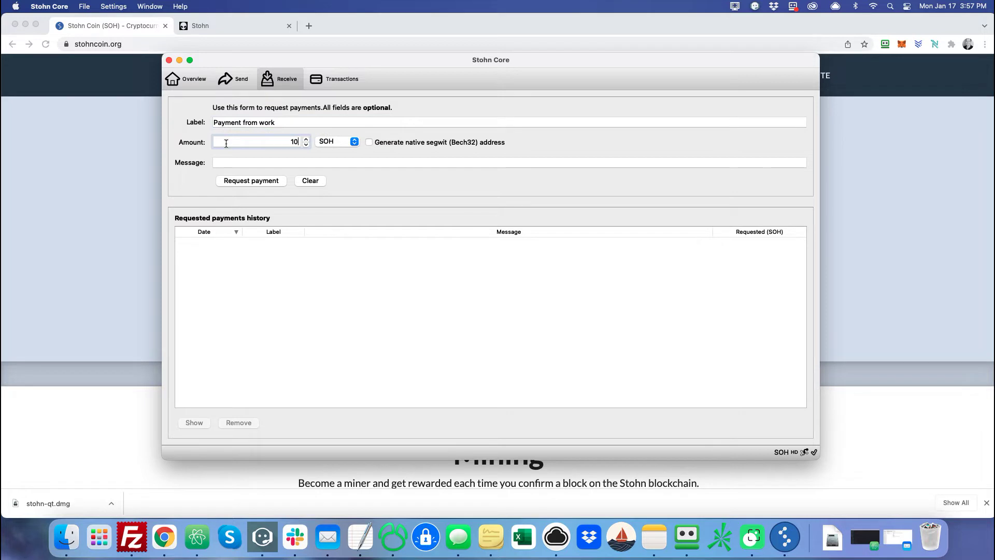
{"action": "left_click", "coordinate": [229, 164]}
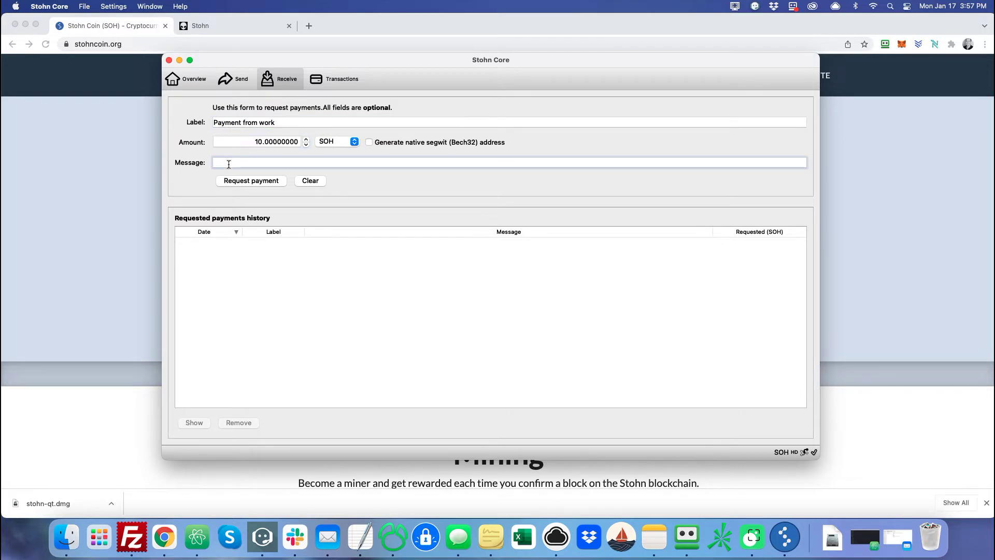
{"action": "type", "text": "Please pay me at your earliest convenience"}
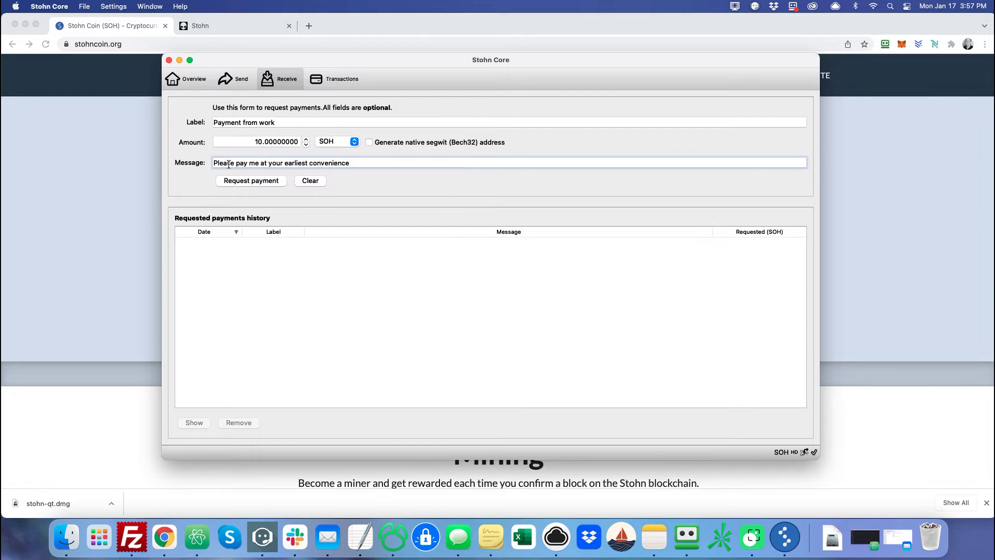
{"action": "left_click", "coordinate": [370, 143]}
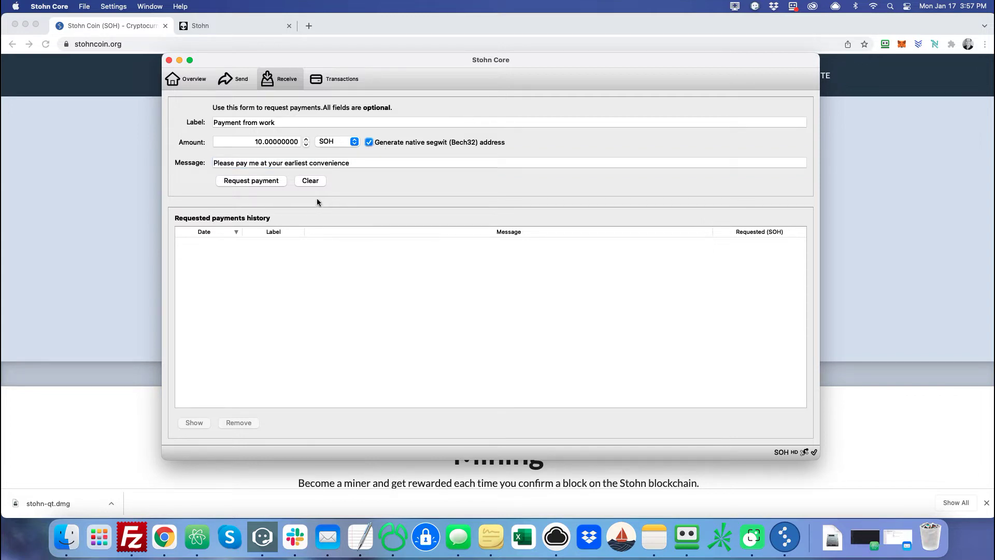
Generate the 10 SOH request, select its payment URI, close it, and view Transactions.
{"action": "left_click", "coordinate": [258, 181]}
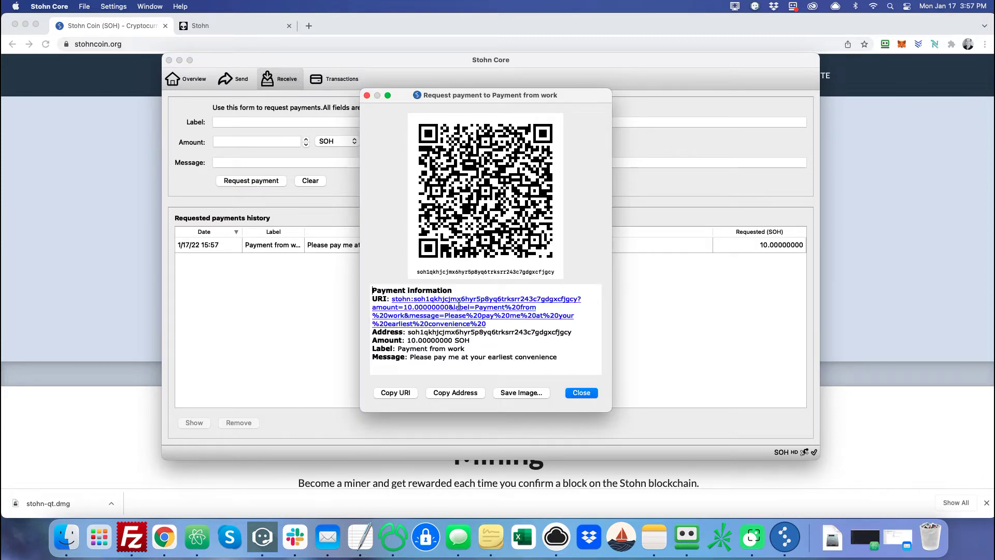
{"action": "left_click_drag", "start_coordinate": [491, 324], "coordinate": [393, 297]}
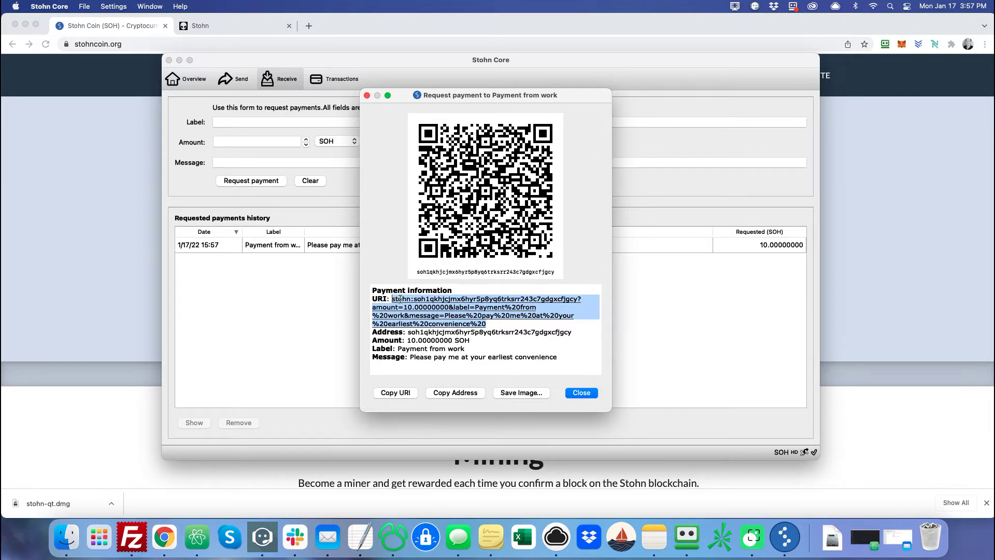
{"action": "left_click", "coordinate": [579, 393]}
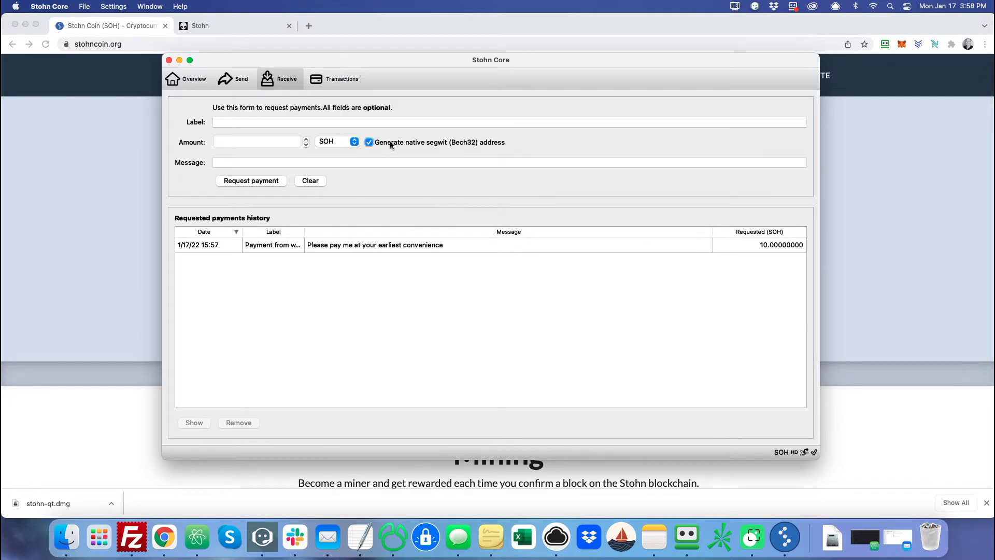
{"action": "left_click", "coordinate": [332, 81]}
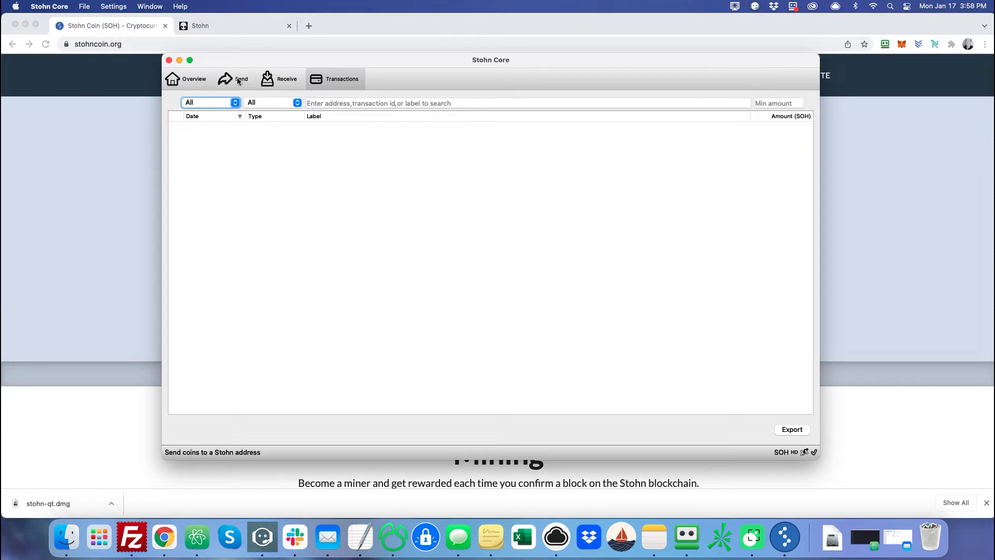
Relabel the 'Payment from work' receiving address as '1st Public Address'.
{"action": "left_click", "coordinate": [150, 7]}
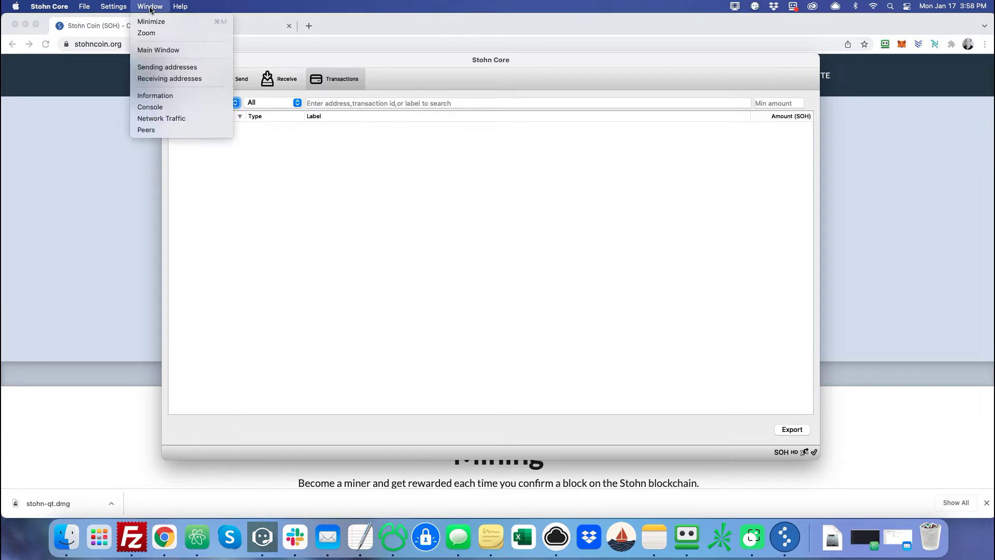
{"action": "left_click", "coordinate": [167, 79]}
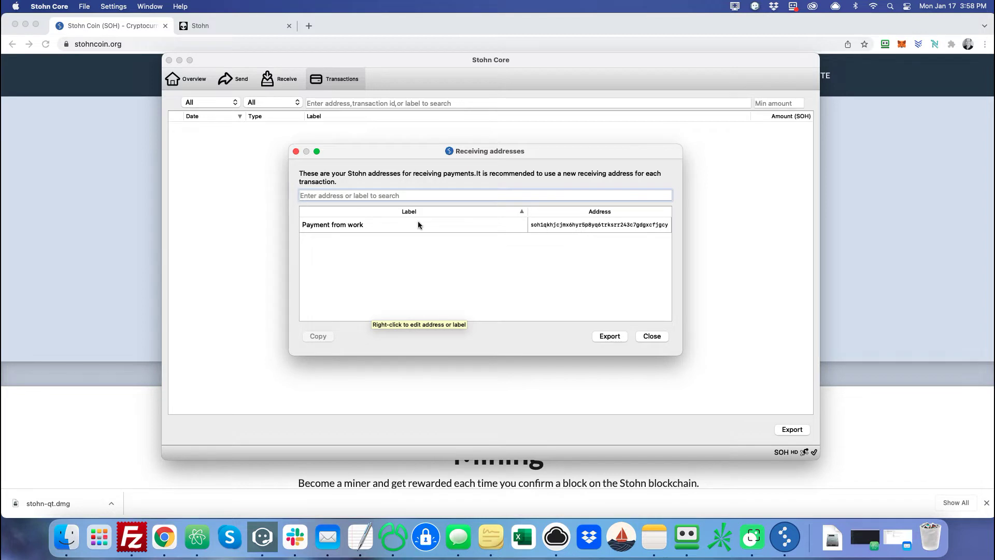
{"action": "left_click", "coordinate": [371, 225]}
{"action": "double_click", "coordinate": [356, 227]}
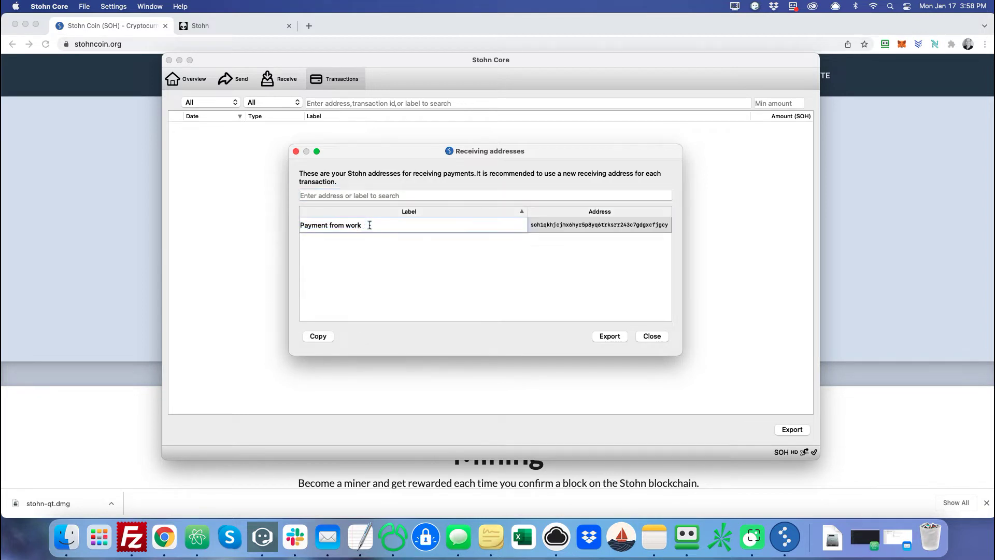
{"action": "type", "text": "1st Public Address"}
{"action": "key", "text": "Return"}
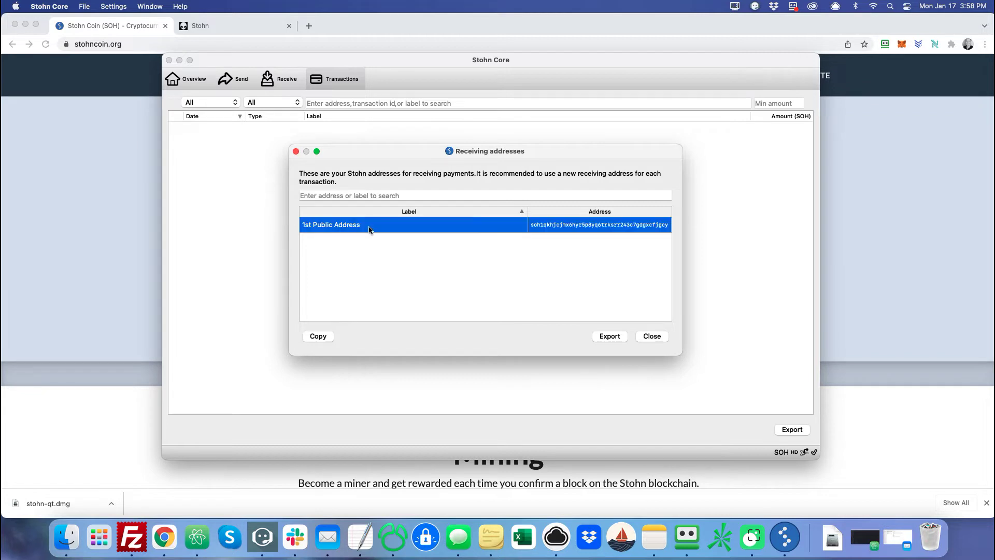
{"action": "double_click", "coordinate": [360, 226]}
{"action": "key", "text": "Escape"}
Copy the entry's label and then its receiving address, closing the list afterwards.
{"action": "right_click", "coordinate": [558, 225]}
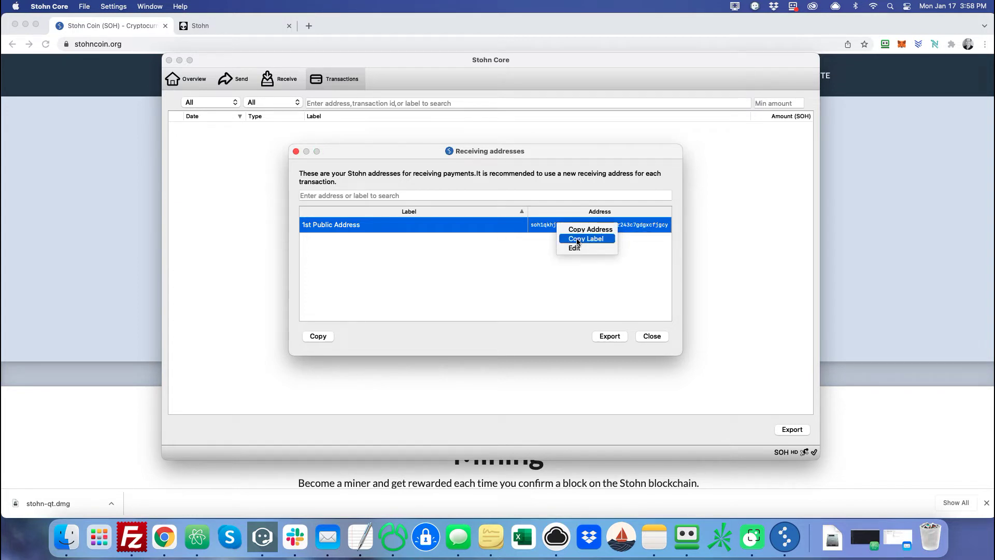
{"action": "left_click", "coordinate": [421, 232]}
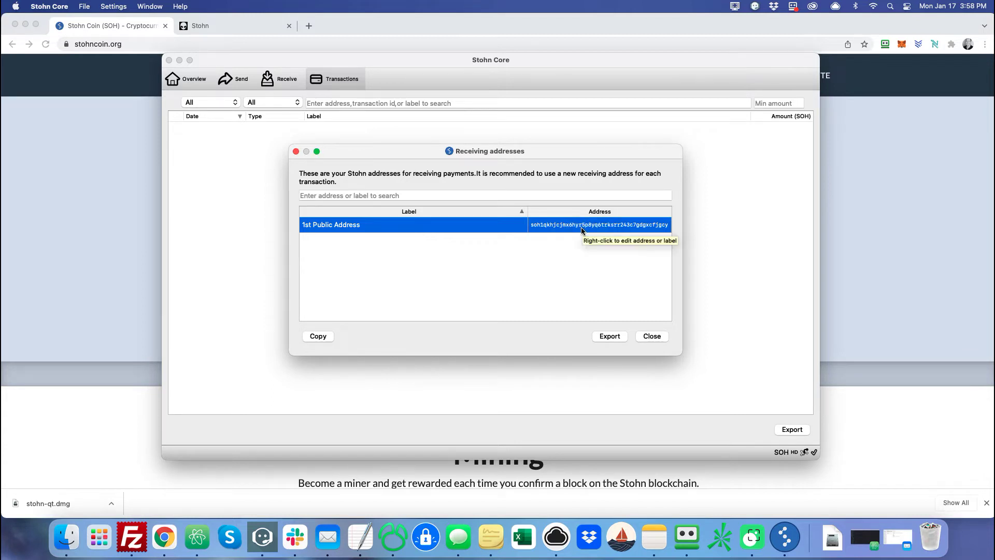
{"action": "left_click", "coordinate": [663, 338]}
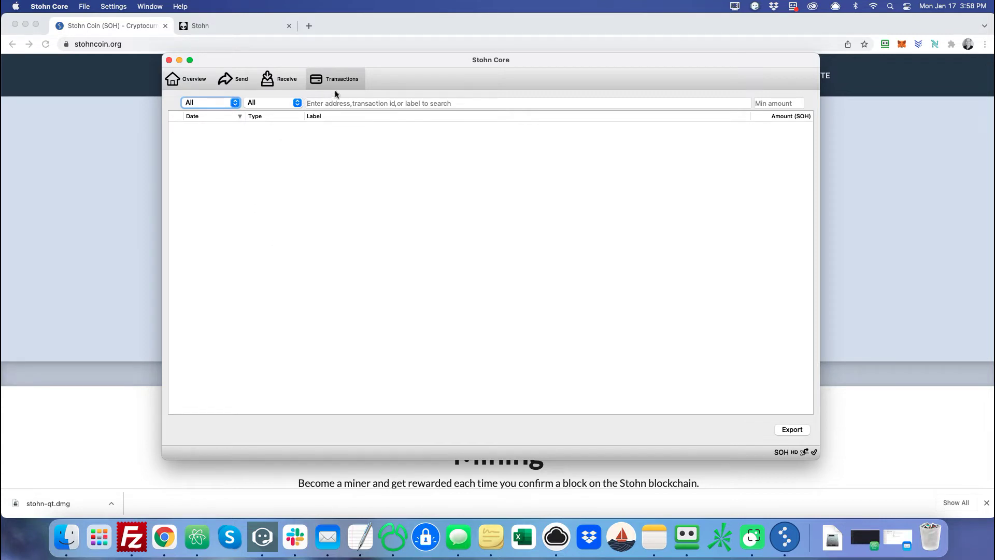
{"action": "left_click", "coordinate": [154, 7]}
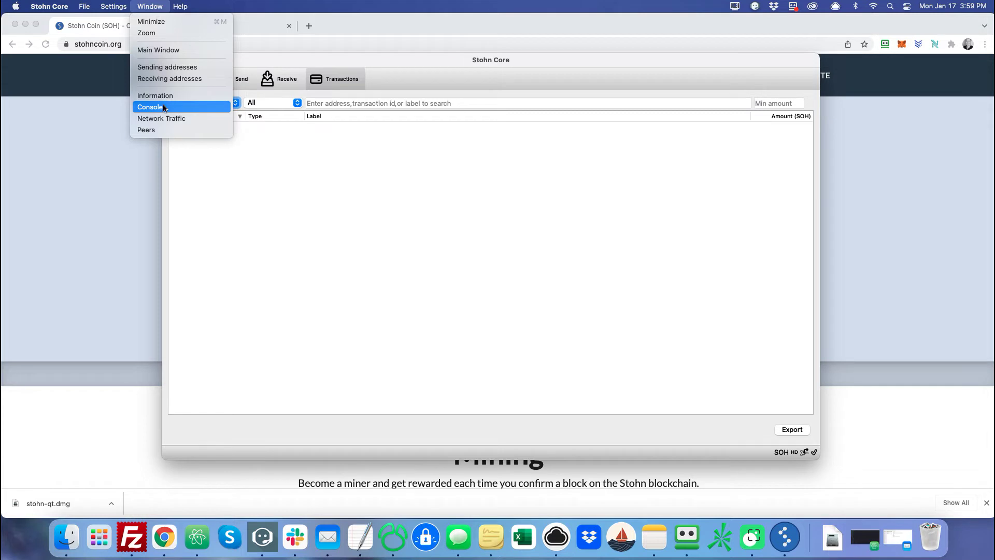
{"action": "left_click", "coordinate": [164, 78]}
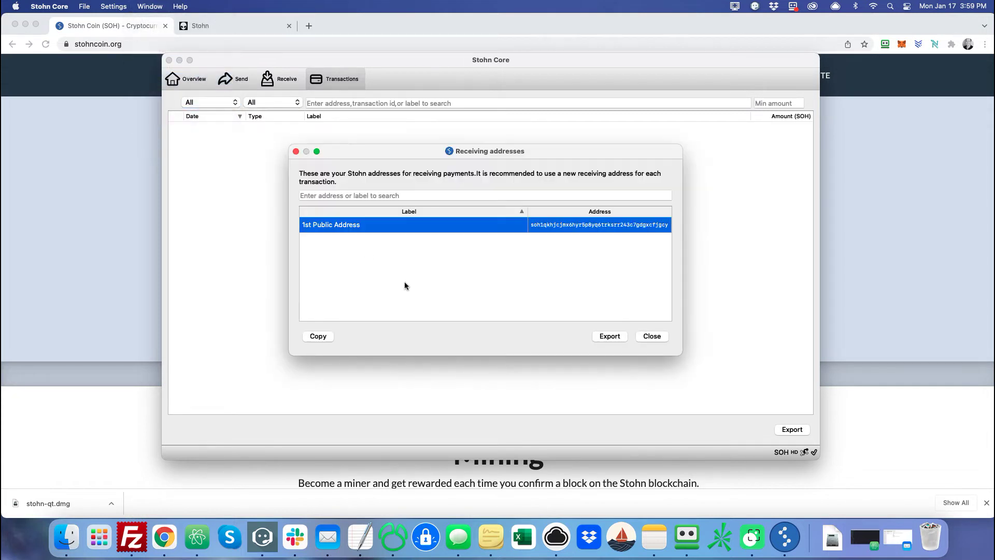
{"action": "right_click", "coordinate": [623, 228]}
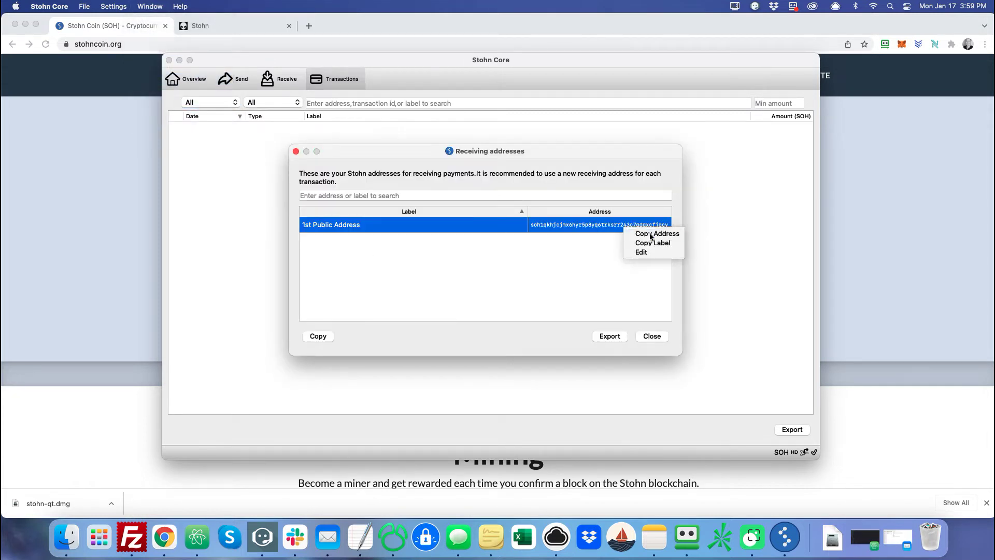
{"action": "left_click", "coordinate": [629, 231]}
{"action": "left_click", "coordinate": [649, 337]}
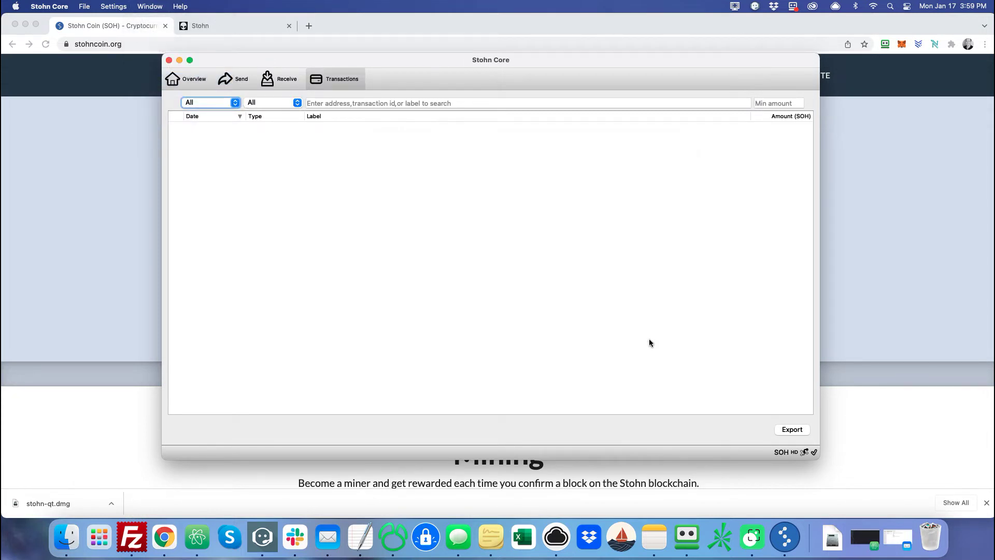
Open the RPC console from the Window menu, move it aside, and return to the Stohn website in Chrome.
{"action": "left_click", "coordinate": [144, 6]}
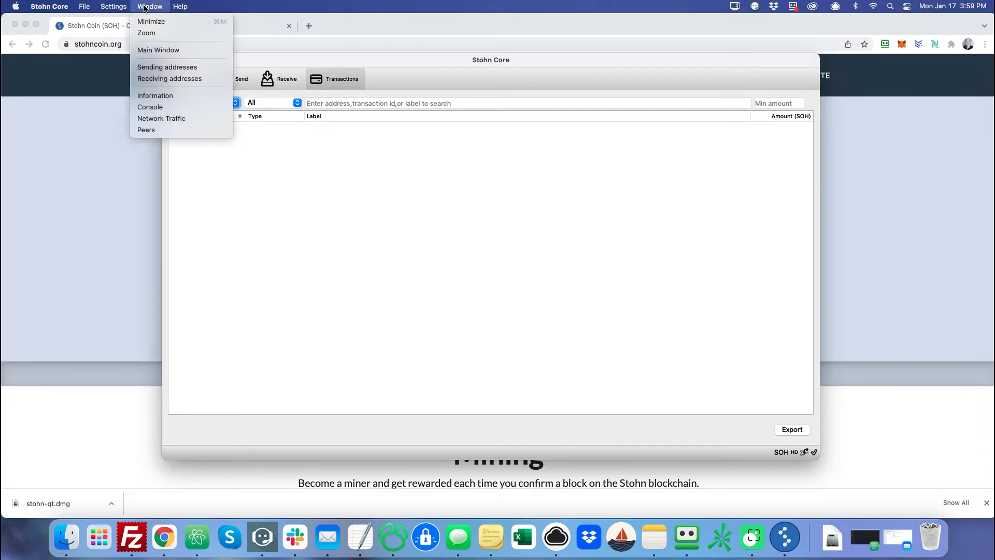
{"action": "left_click", "coordinate": [161, 108]}
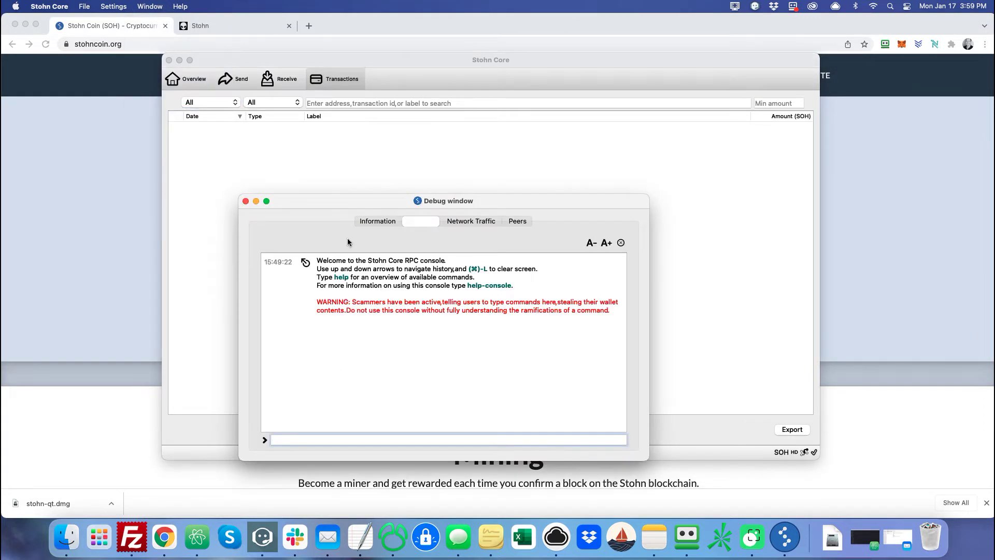
{"action": "left_click_drag", "start_coordinate": [357, 203], "coordinate": [386, 139]}
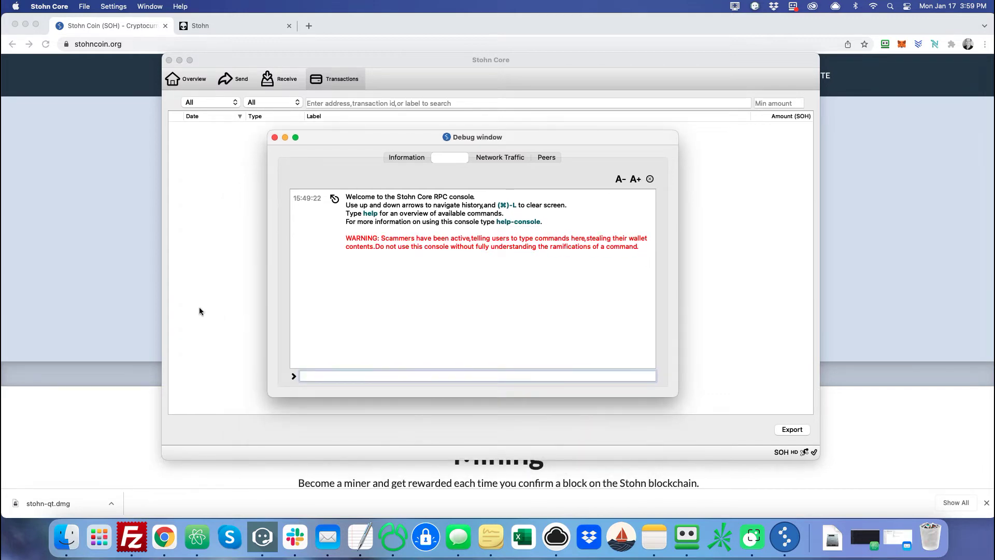
{"action": "left_click", "coordinate": [148, 291]}
{"action": "scroll", "coordinate": [269, 356], "scroll_direction": "down", "scroll_amount": 15}
Expand and read the FAQ answer 'How do I export the private key from my wallet for a public address?'.
{"action": "scroll", "coordinate": [269, 360], "scroll_direction": "up", "scroll_amount": 8}
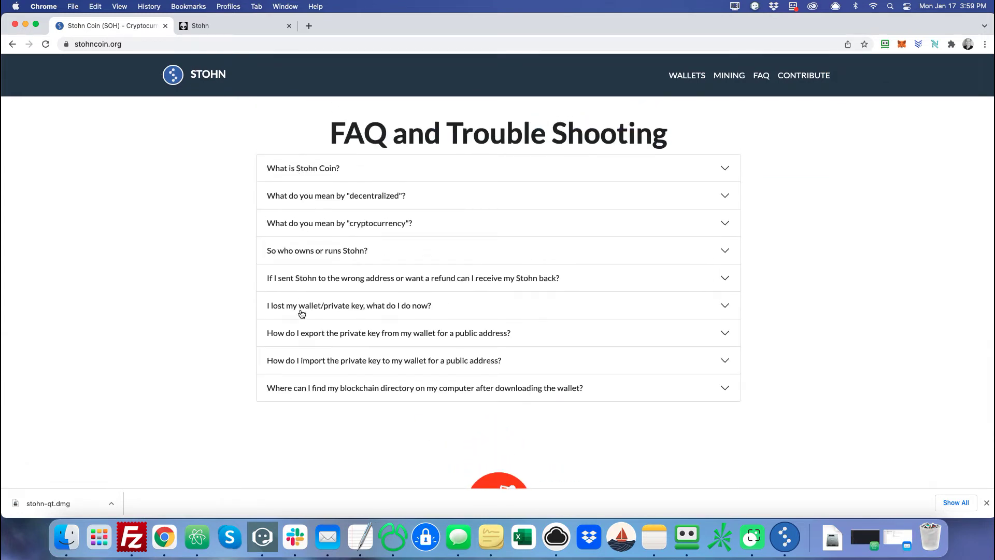
{"action": "left_click", "coordinate": [300, 334]}
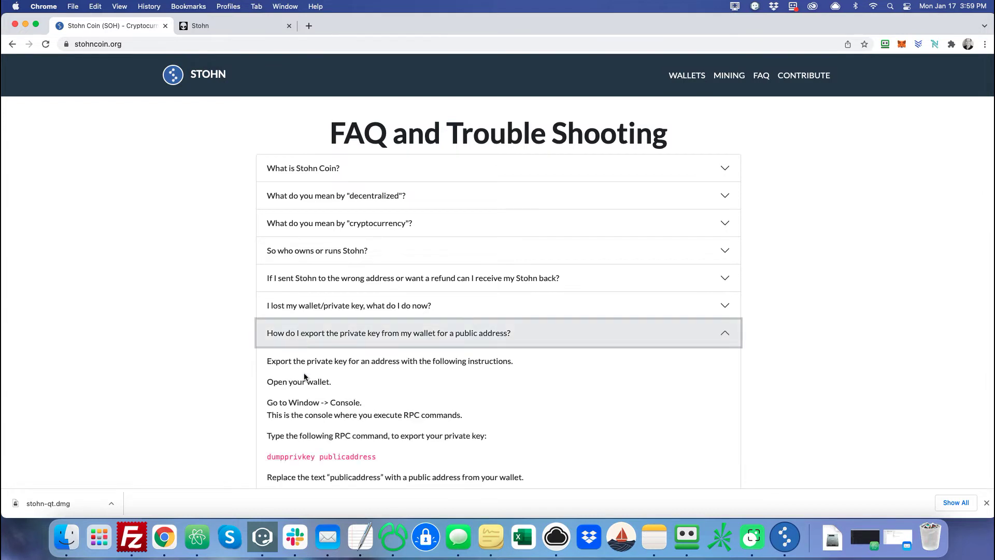
{"action": "scroll", "coordinate": [304, 372], "scroll_direction": "down", "scroll_amount": 5}
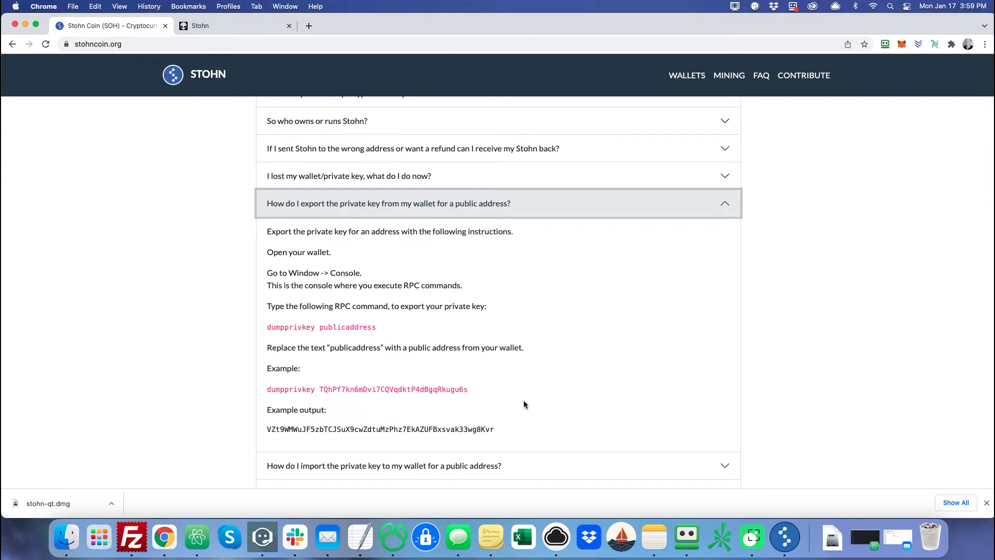
Run dumpprivkey with the pasted wallet address in the console and select the returned private key.
{"action": "left_click", "coordinate": [785, 537]}
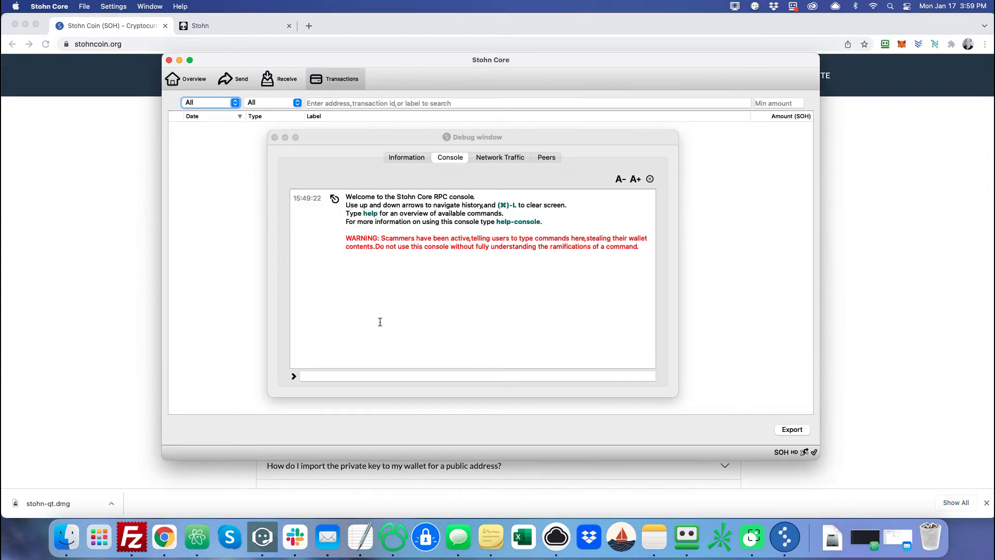
{"action": "left_click", "coordinate": [370, 377]}
{"action": "type", "text": "du"}
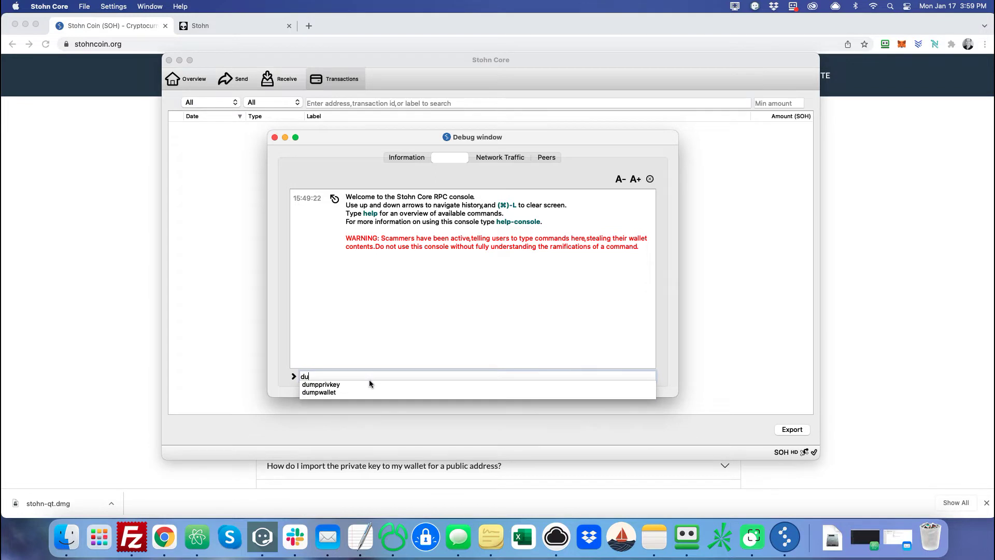
{"action": "type", "text": "mpprivk"}
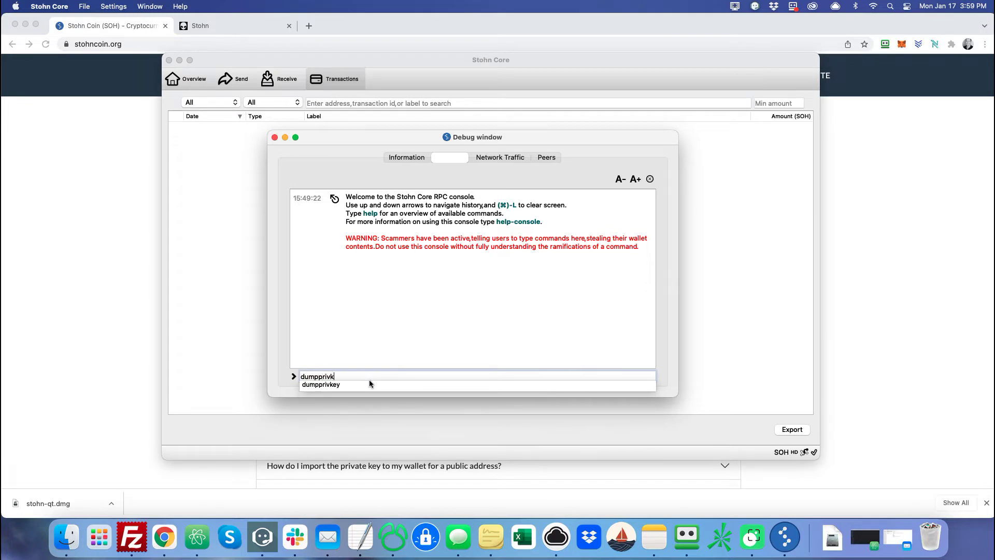
{"action": "type", "text": "ey"}
{"action": "key", "text": "super+v"}
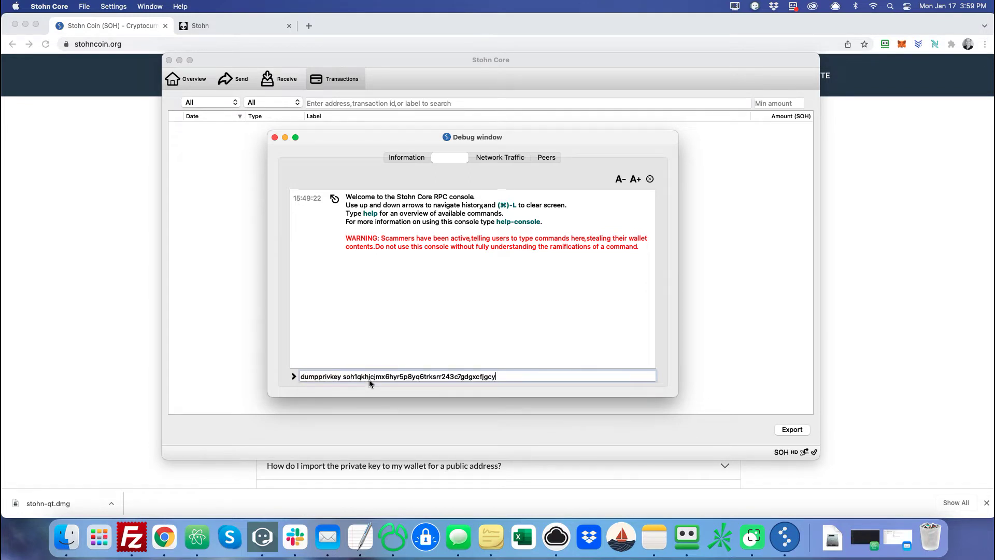
{"action": "key", "text": "Return"}
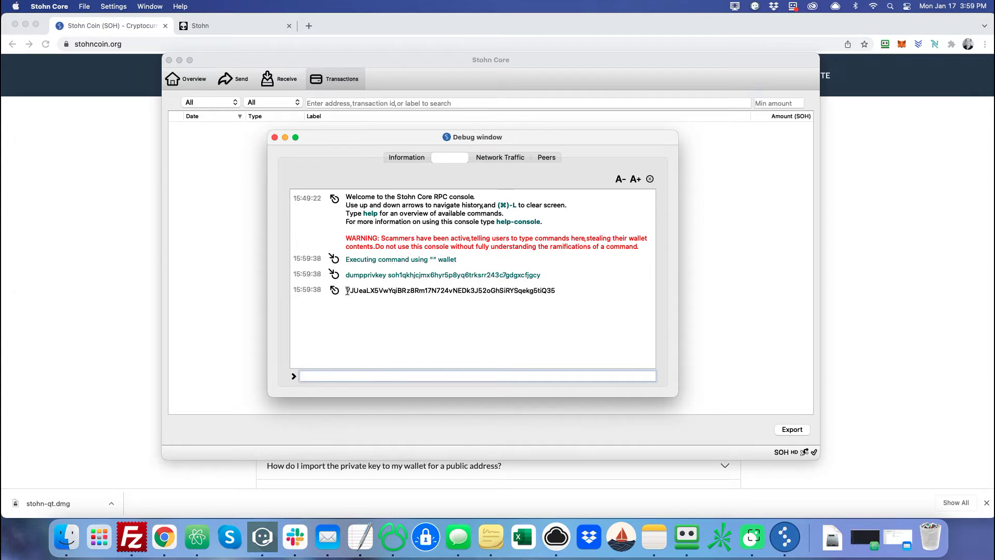
{"action": "left_click_drag", "start_coordinate": [346, 291], "coordinate": [556, 288]}
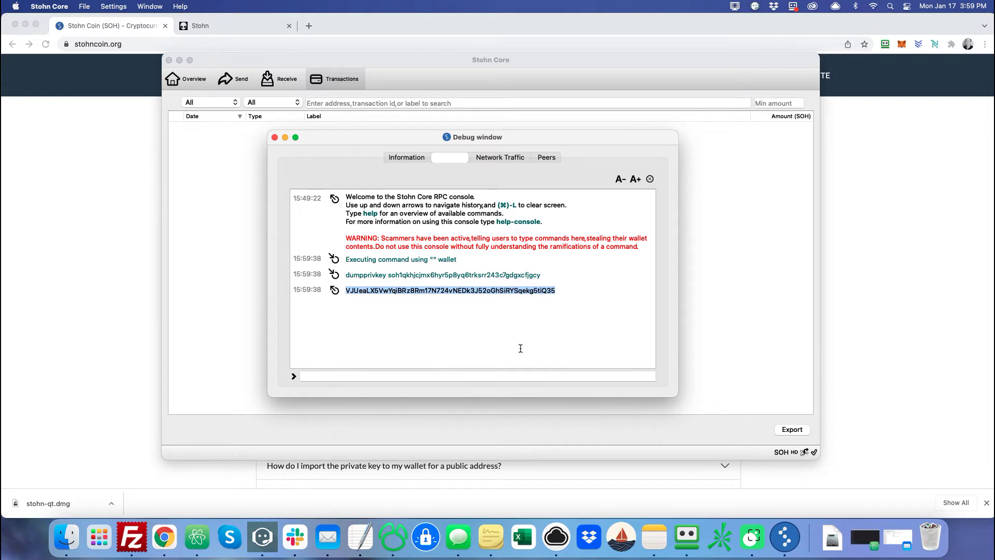
{"action": "left_click", "coordinate": [415, 314]}
Close the debug console and open the Stohn Wallet Generator from the FAQ page footer.
{"action": "left_click", "coordinate": [275, 137]}
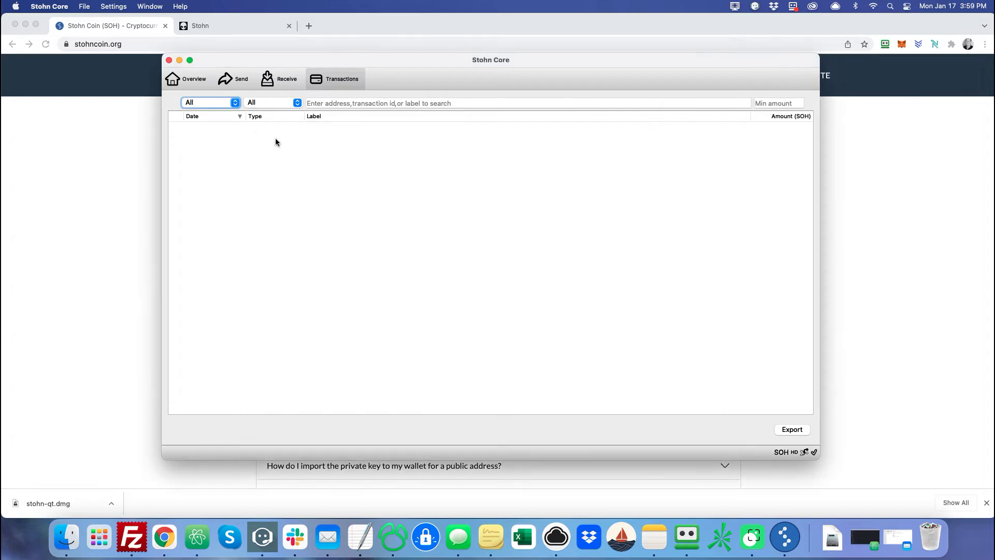
{"action": "left_click", "coordinate": [85, 298]}
{"action": "scroll", "coordinate": [91, 357], "scroll_direction": "down", "scroll_amount": 10}
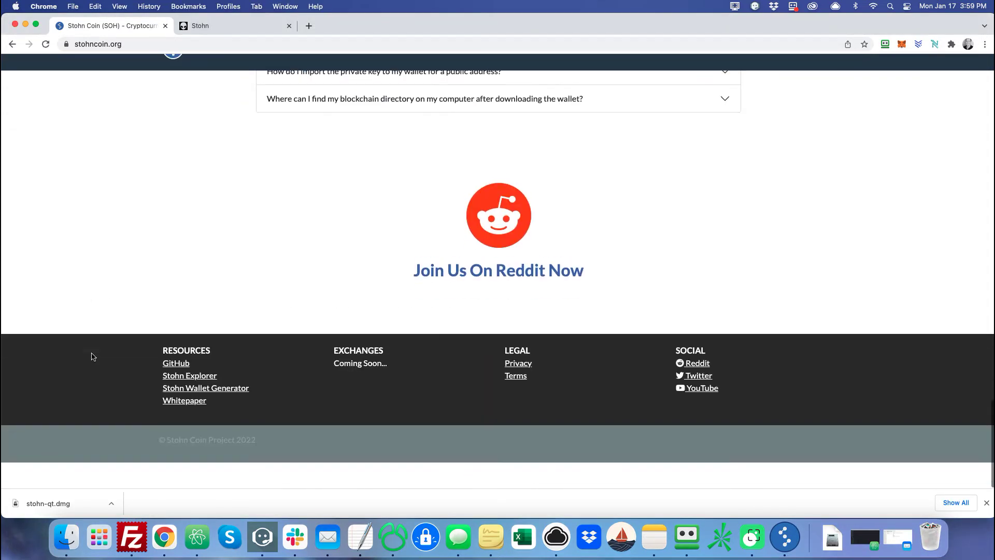
{"action": "scroll", "coordinate": [89, 355], "scroll_direction": "up", "scroll_amount": 15}
{"action": "scroll", "coordinate": [149, 306], "scroll_direction": "down", "scroll_amount": 15}
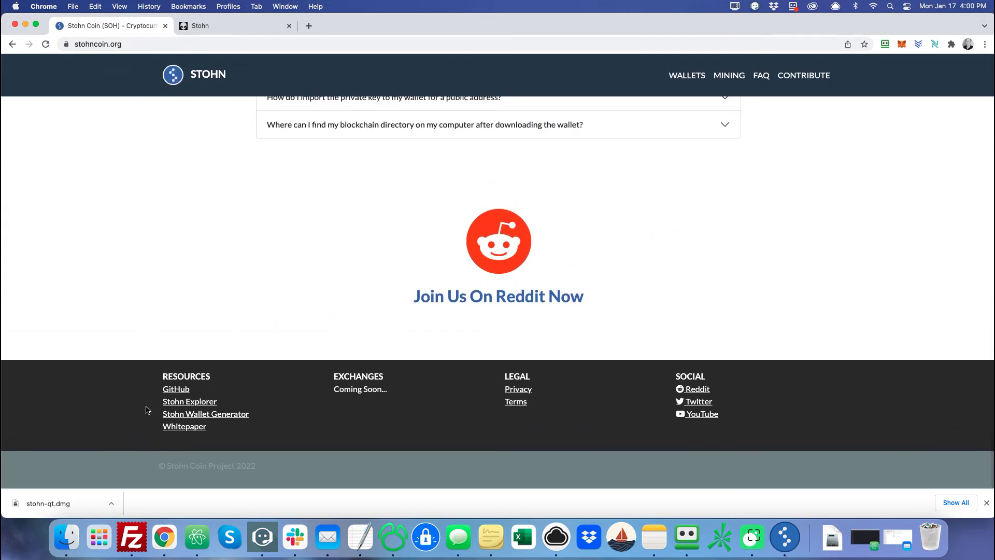
{"action": "left_click", "coordinate": [200, 417]}
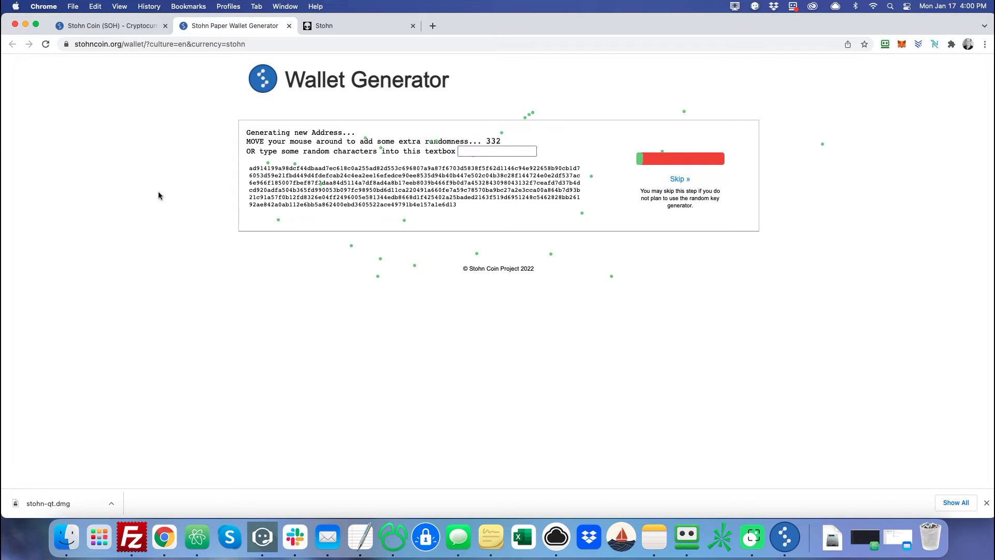
Skip the randomness step, regenerate the address pair repeatedly, and select the final private key.
{"action": "left_click", "coordinate": [679, 179]}
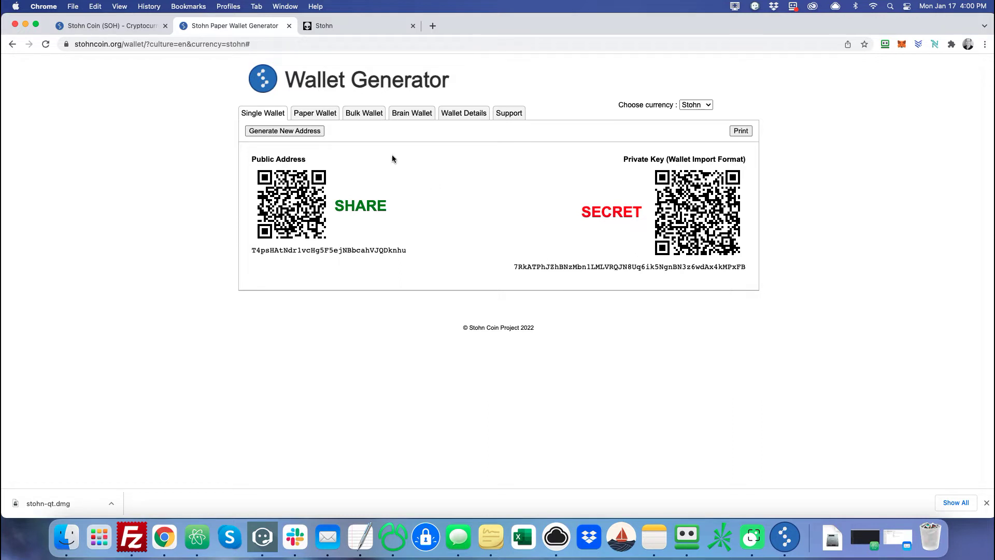
{"action": "left_click", "coordinate": [306, 131]}
{"action": "left_click", "coordinate": [307, 132]}
{"action": "left_click", "coordinate": [306, 132]}
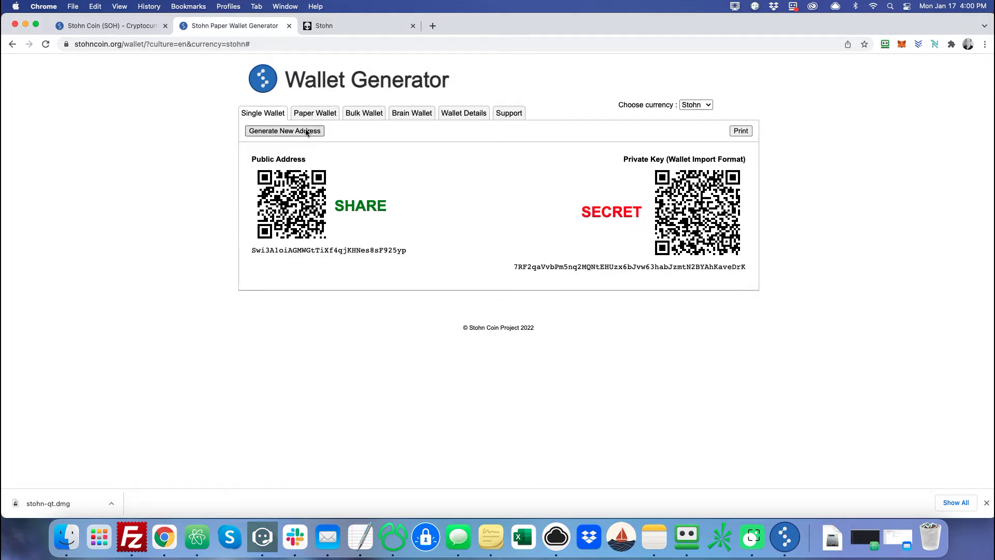
{"action": "left_click", "coordinate": [307, 132]}
{"action": "left_click", "coordinate": [307, 131]}
{"action": "left_click", "coordinate": [307, 132]}
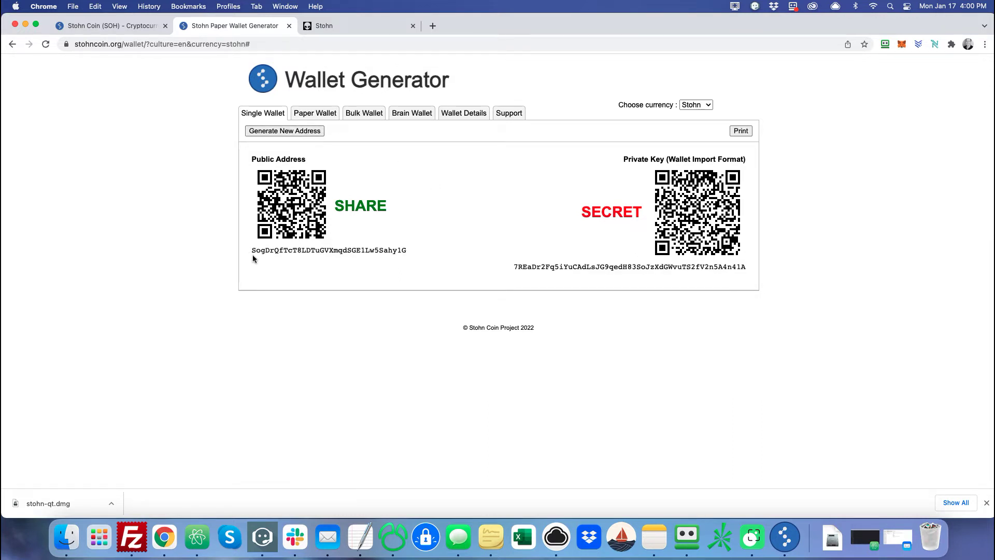
{"action": "left_click", "coordinate": [285, 131]}
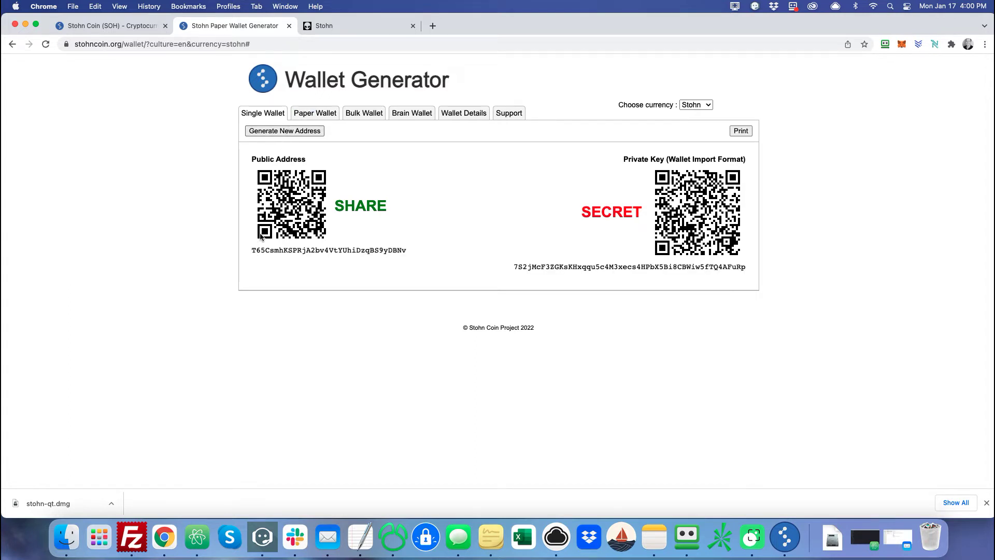
{"action": "left_click", "coordinate": [278, 131]}
{"action": "left_click", "coordinate": [278, 131]}
{"action": "left_click", "coordinate": [279, 131]}
{"action": "left_click", "coordinate": [279, 131]}
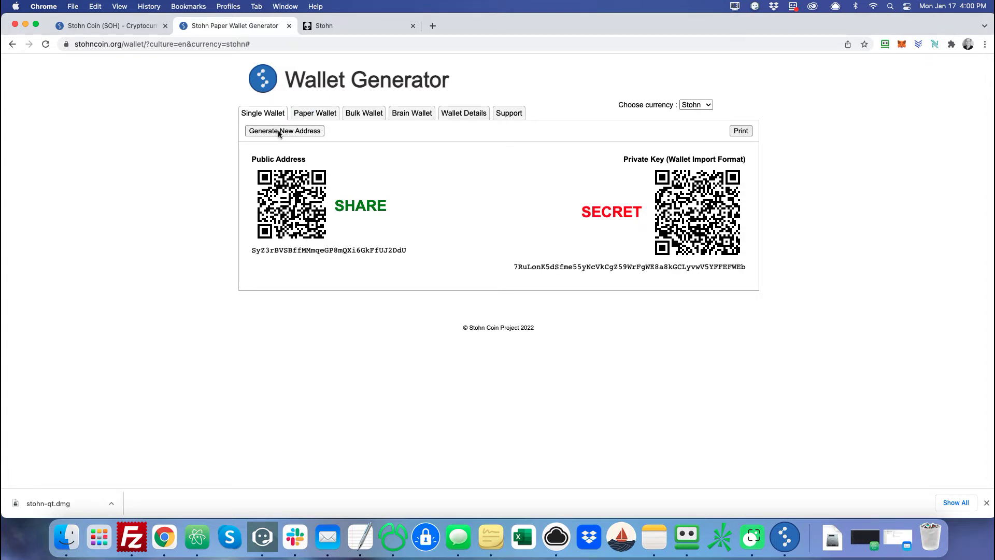
{"action": "left_click", "coordinate": [279, 131]}
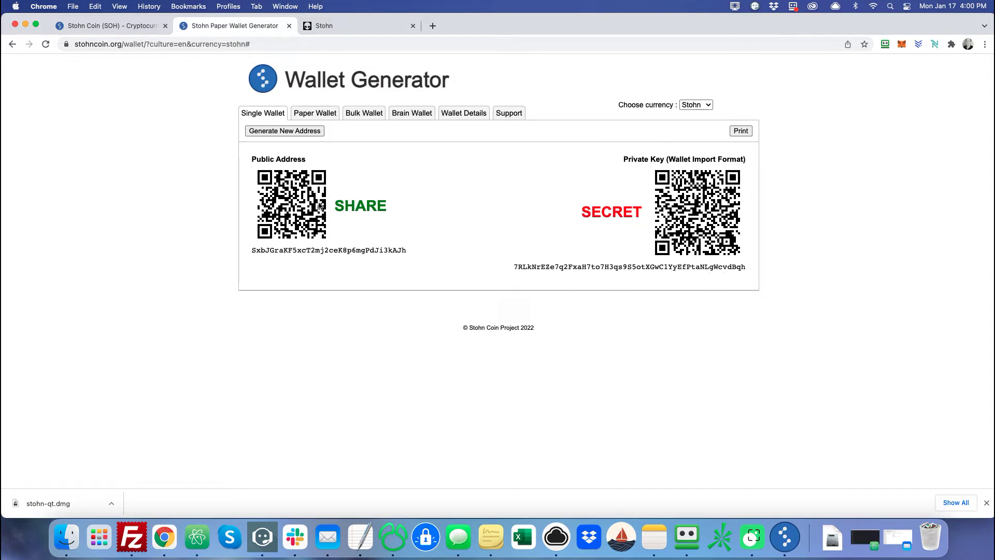
{"action": "left_click", "coordinate": [288, 132]}
{"action": "left_click", "coordinate": [289, 132]}
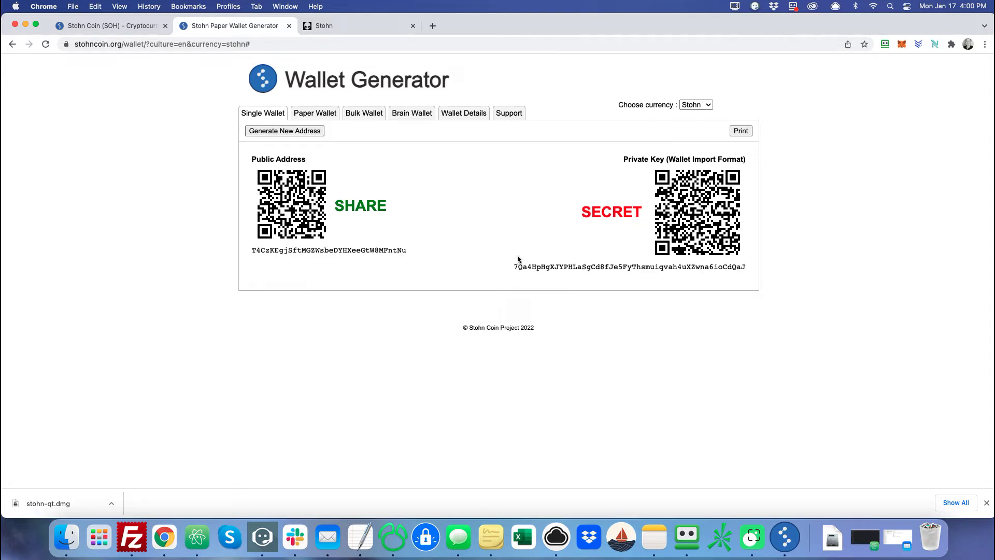
{"action": "left_click", "coordinate": [306, 132]}
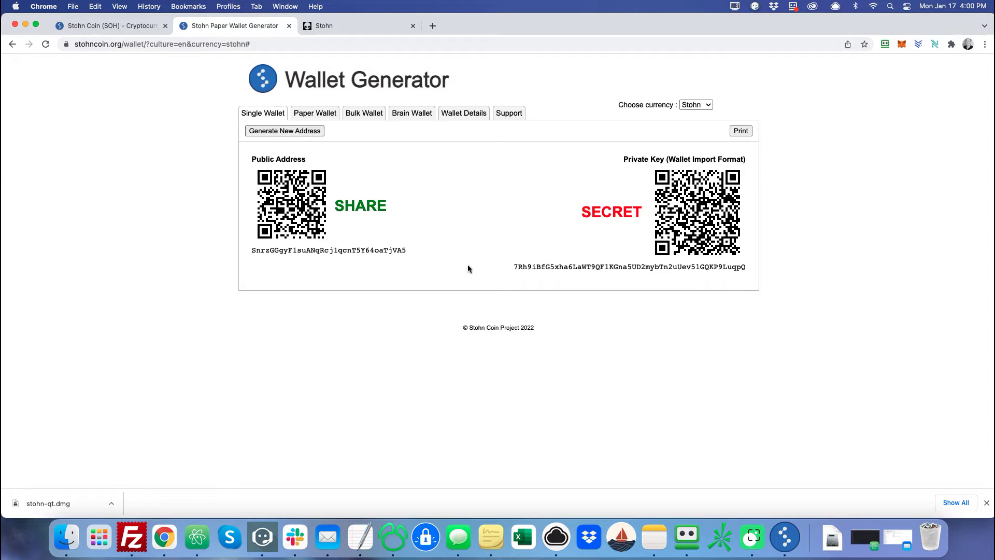
{"action": "left_click_drag", "start_coordinate": [513, 267], "coordinate": [734, 268]}
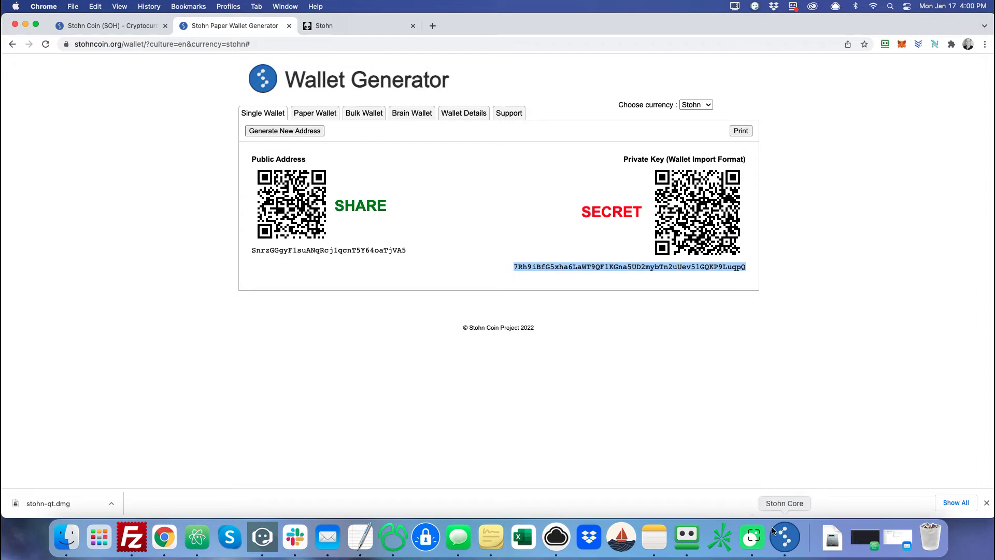
Import the generated private key into the wallet with importprivkey in the RPC console.
{"action": "left_click", "coordinate": [149, 7]}
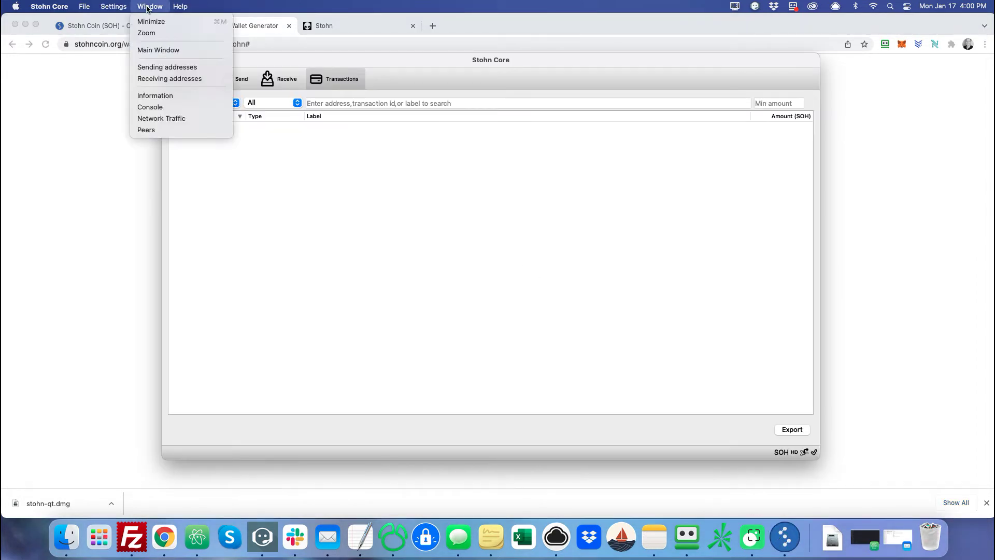
{"action": "left_click", "coordinate": [158, 107]}
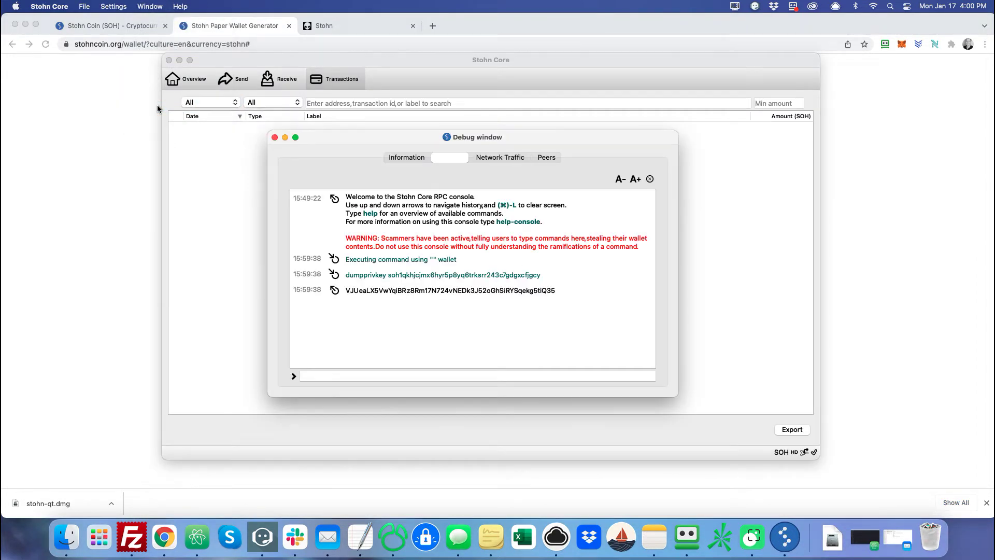
{"action": "type", "text": "import"}
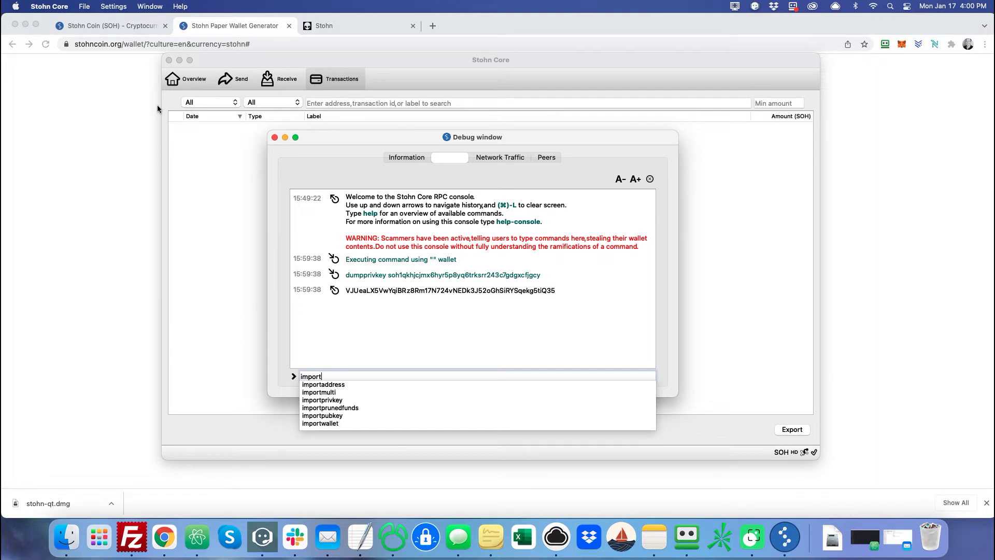
{"action": "type", "text": "privkey"}
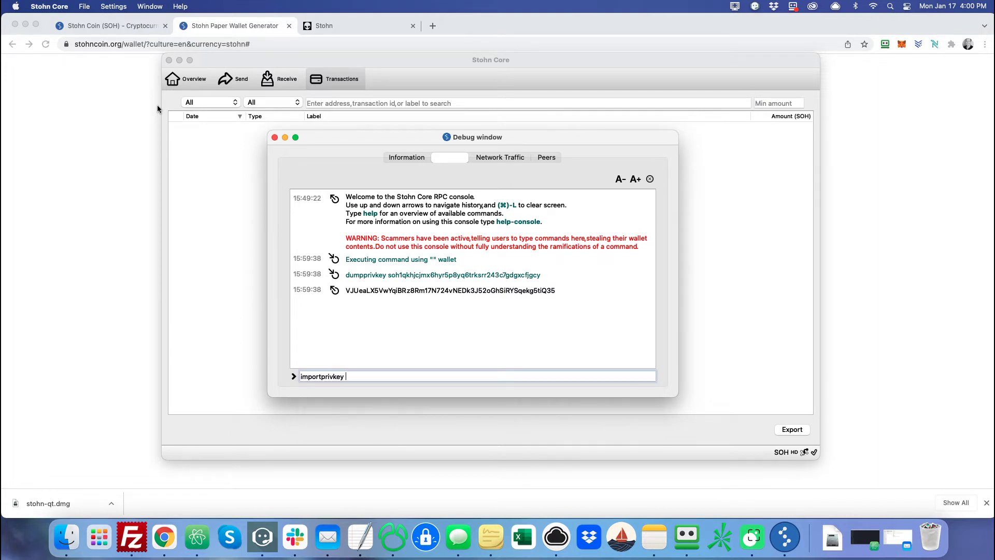
{"action": "key", "text": "super+v"}
{"action": "key", "text": "Return"}
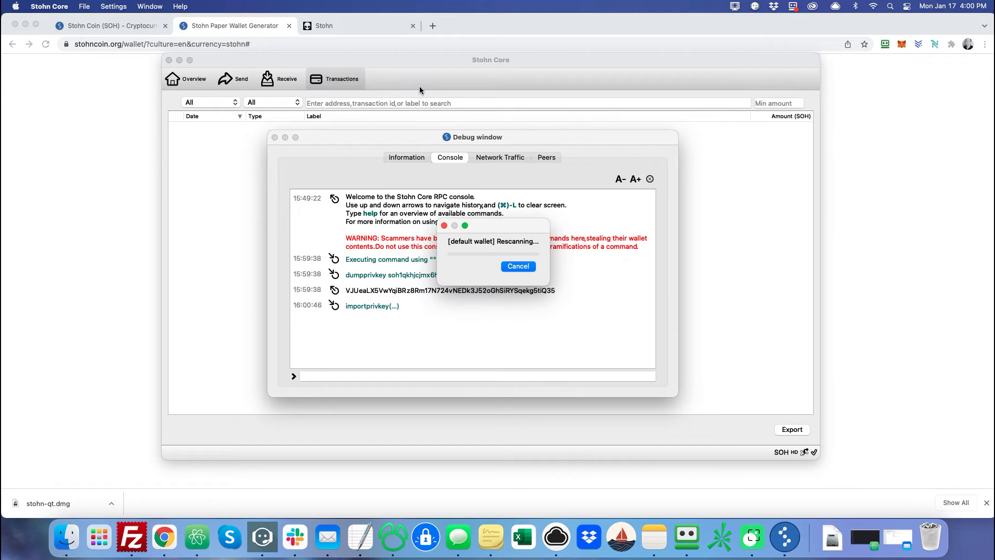
Select the generated public address in the Paper Wallet Generator, then close the wallet's debug console.
{"action": "left_click", "coordinate": [381, 27]}
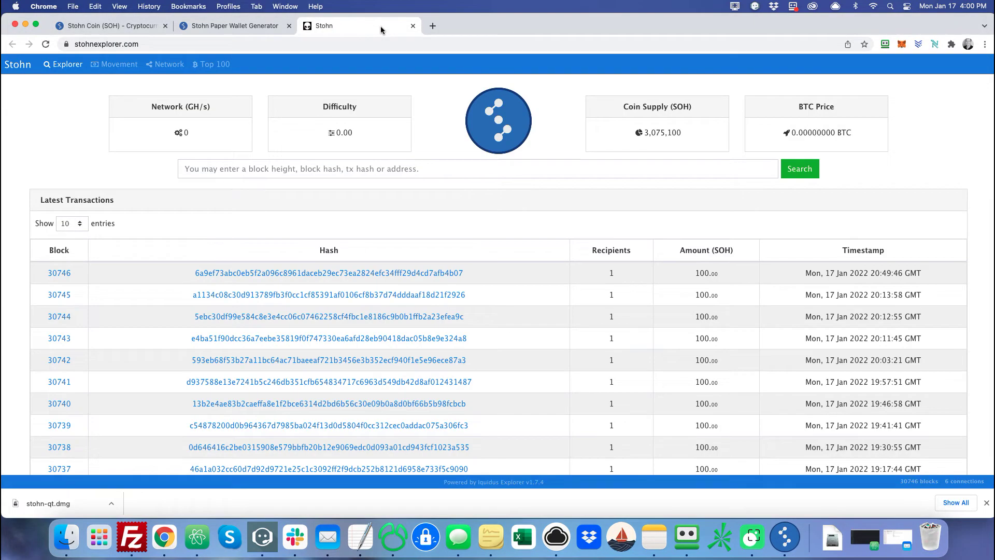
{"action": "left_click", "coordinate": [130, 27]}
{"action": "left_click", "coordinate": [234, 26]}
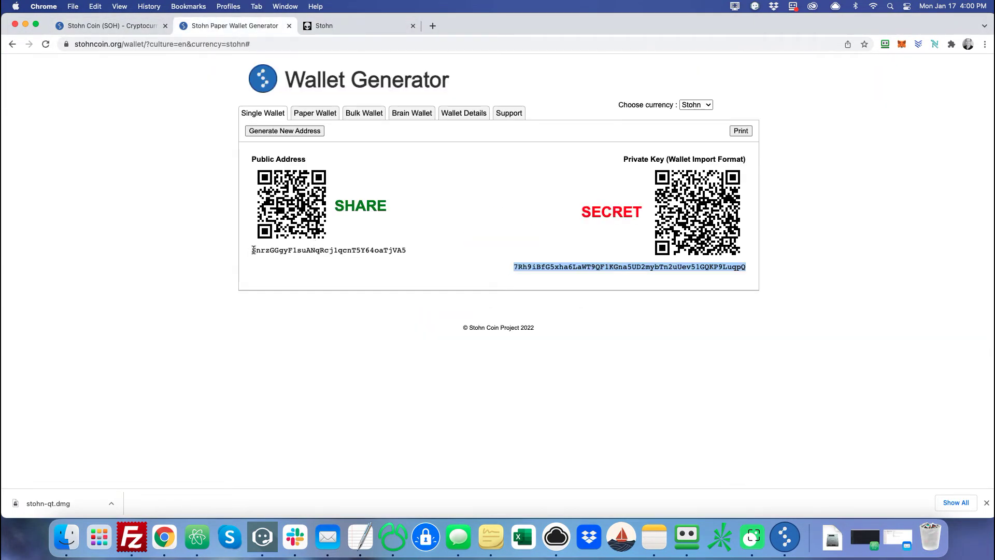
{"action": "left_click_drag", "start_coordinate": [253, 250], "coordinate": [434, 251]}
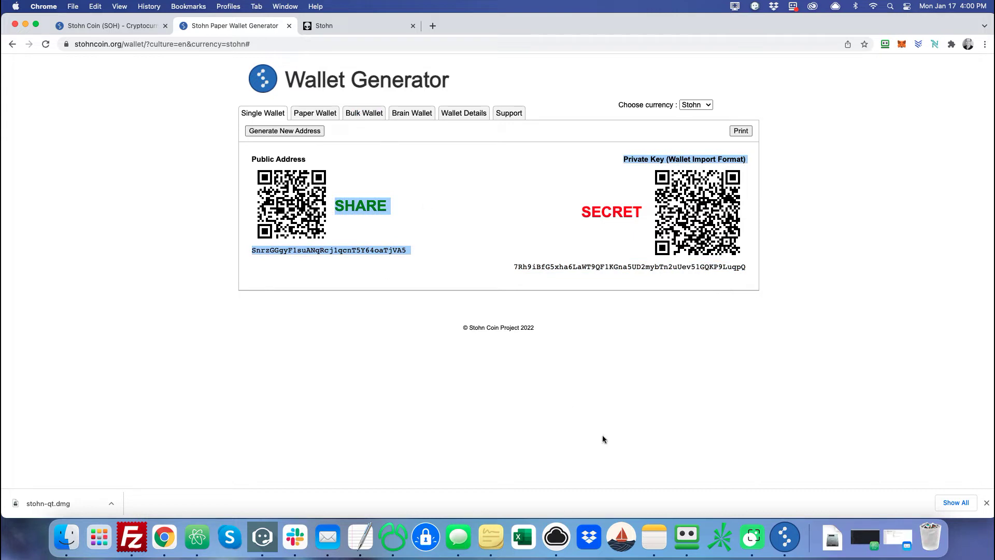
{"action": "left_click", "coordinate": [786, 537]}
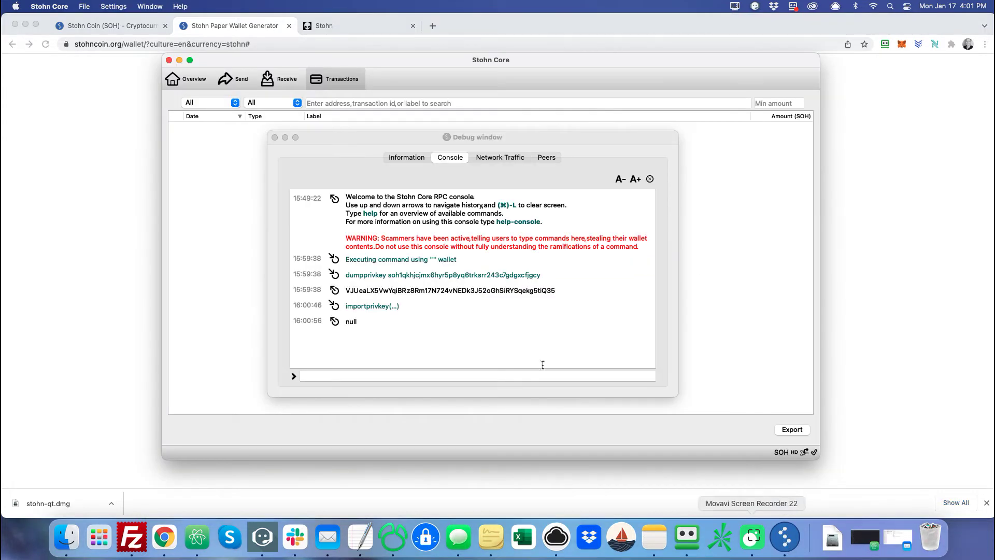
{"action": "left_click", "coordinate": [275, 137]}
{"action": "left_click", "coordinate": [150, 7]}
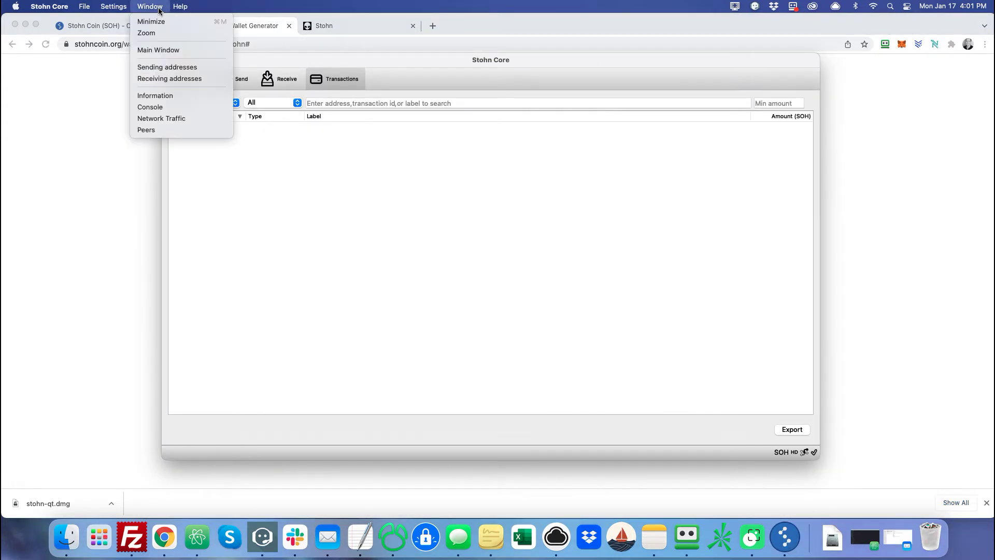
Label the unlabelled receiving address '2nd Public Addrees' and close the Receiving addresses list.
{"action": "left_click", "coordinate": [170, 79]}
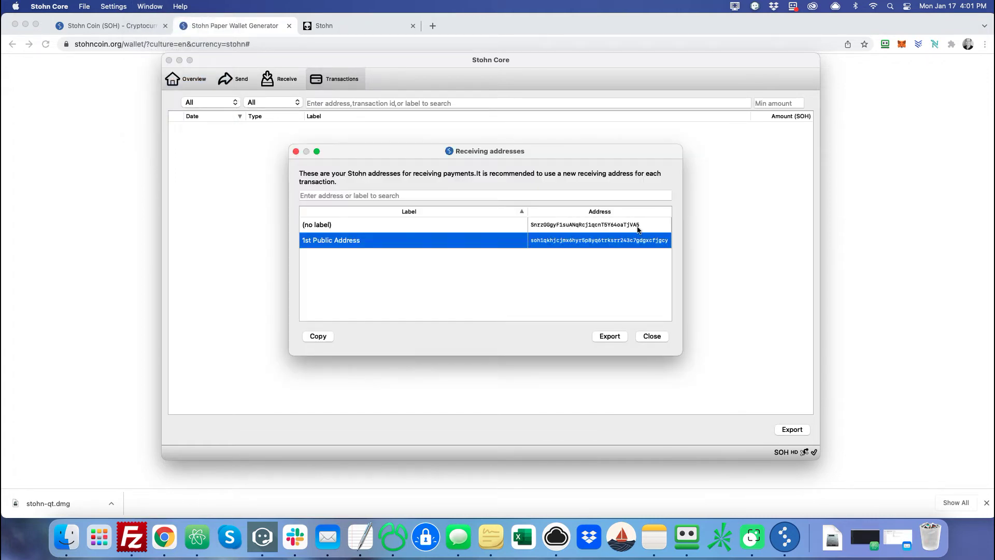
{"action": "left_click", "coordinate": [449, 227]}
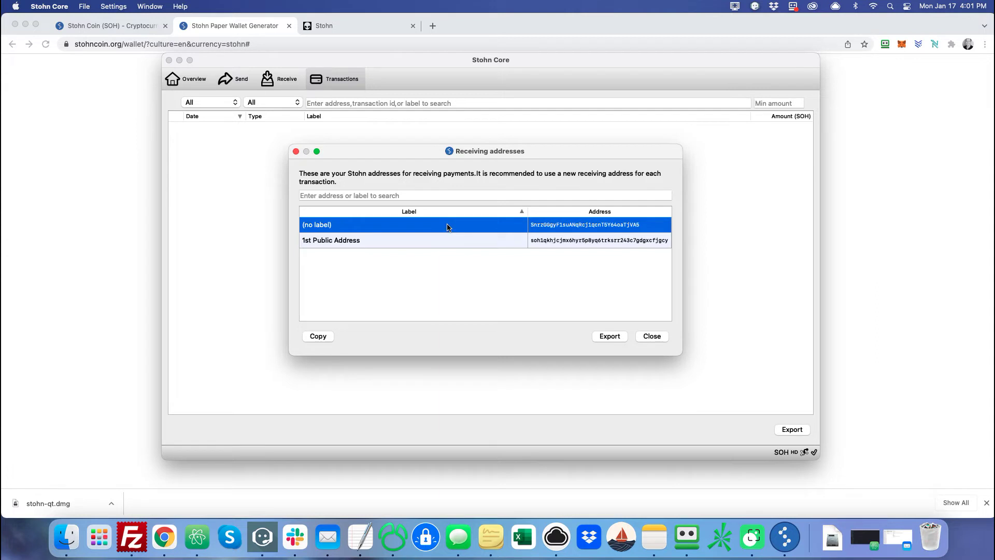
{"action": "double_click", "coordinate": [448, 227]}
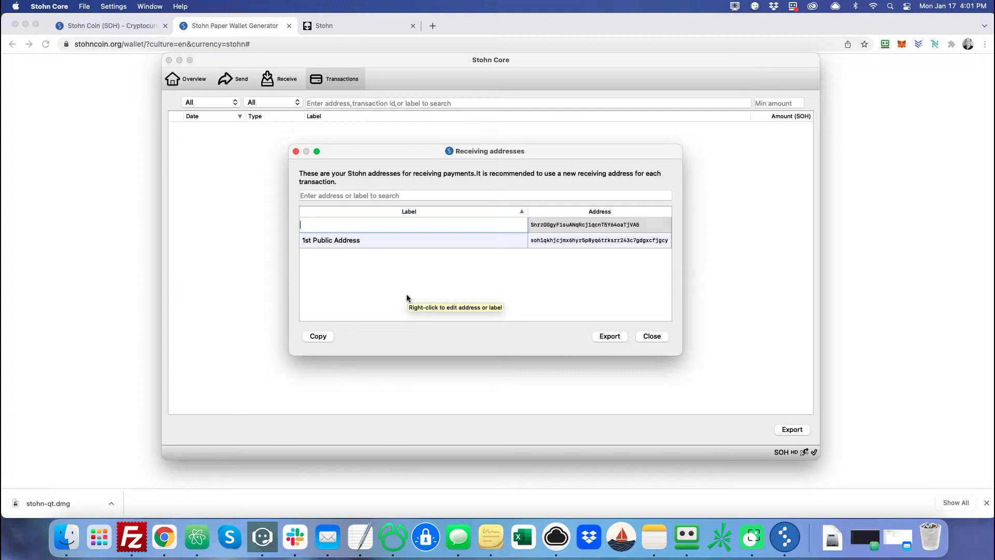
{"action": "type", "text": "2nd Public Addreess"}
{"action": "key", "text": "Return"}
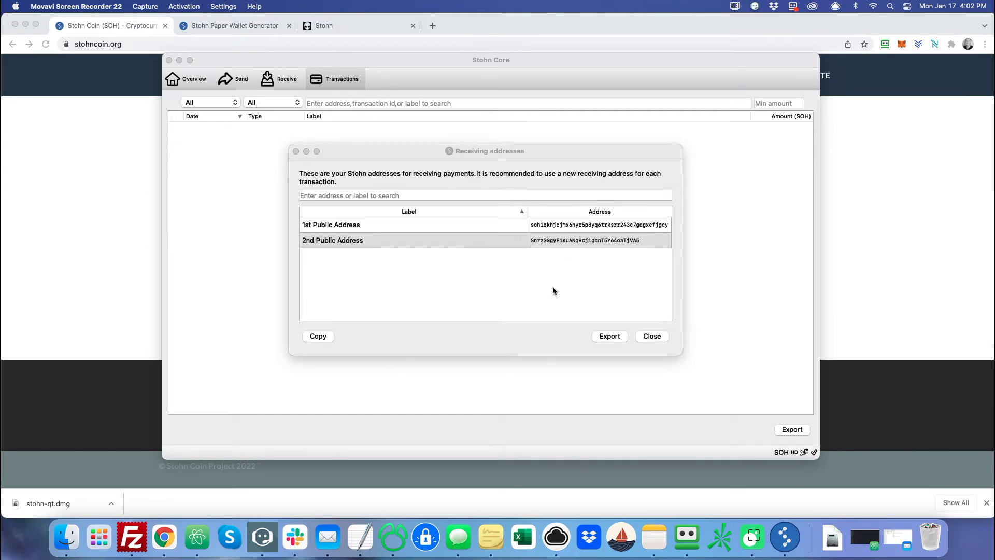
{"action": "left_click", "coordinate": [655, 337]}
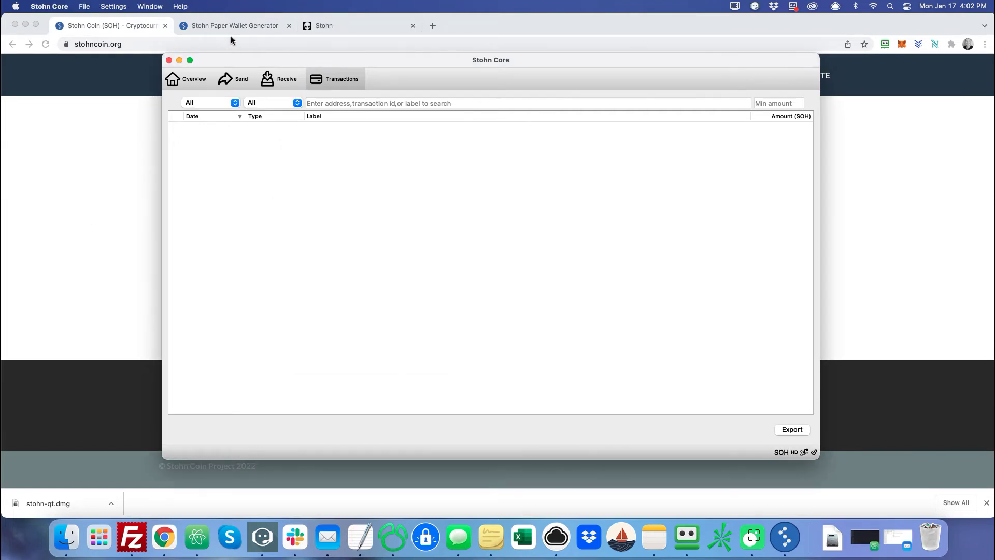
{"action": "left_click", "coordinate": [231, 27]}
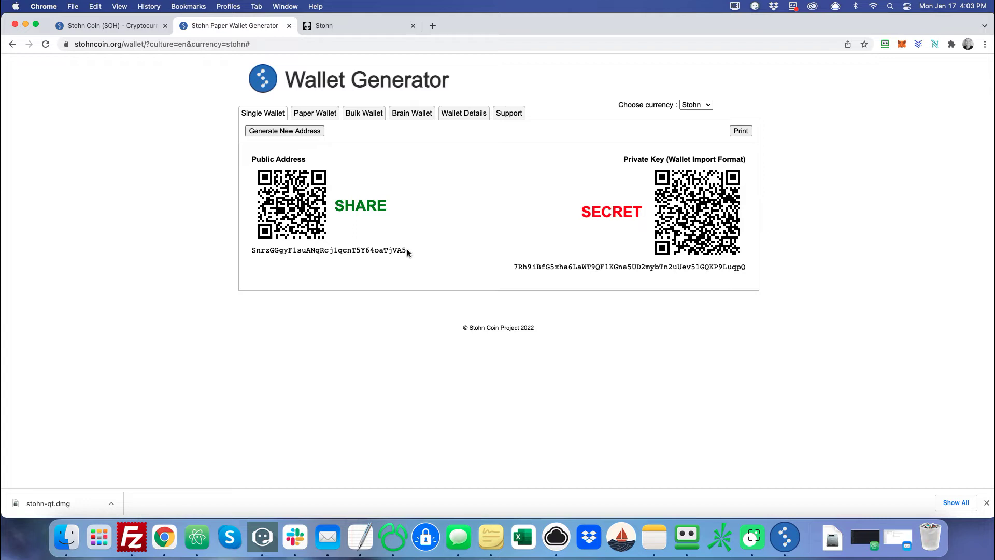
Generate a fresh address and private key pair in the Paper Wallet Generator, then return to Stohn Core.
{"action": "left_click_drag", "start_coordinate": [514, 266], "coordinate": [748, 269]}
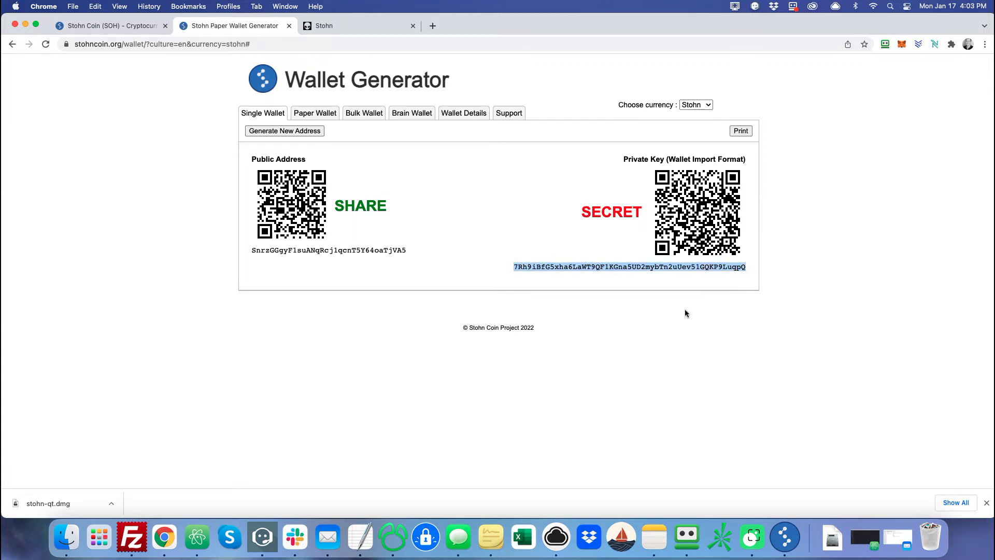
{"action": "left_click", "coordinate": [666, 326]}
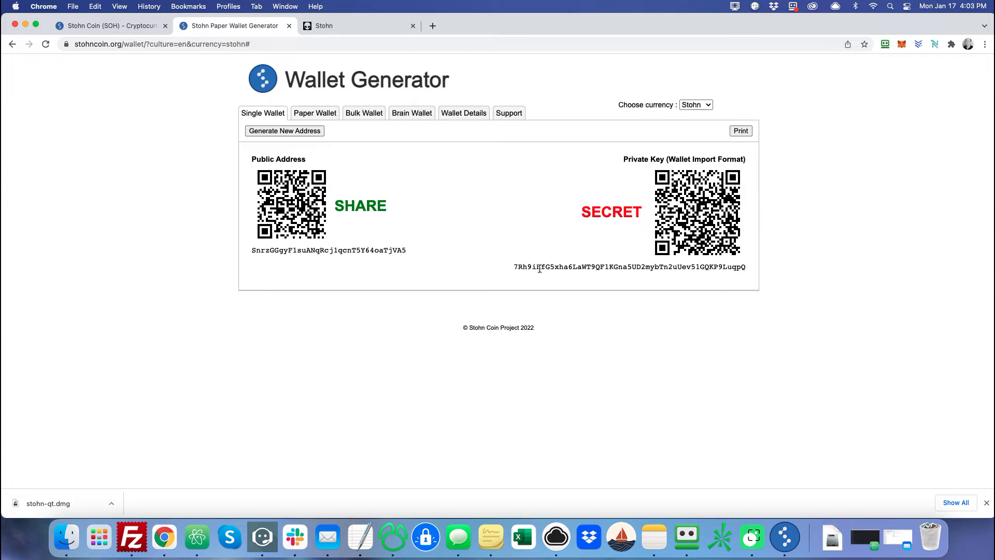
{"action": "left_click", "coordinate": [288, 132]}
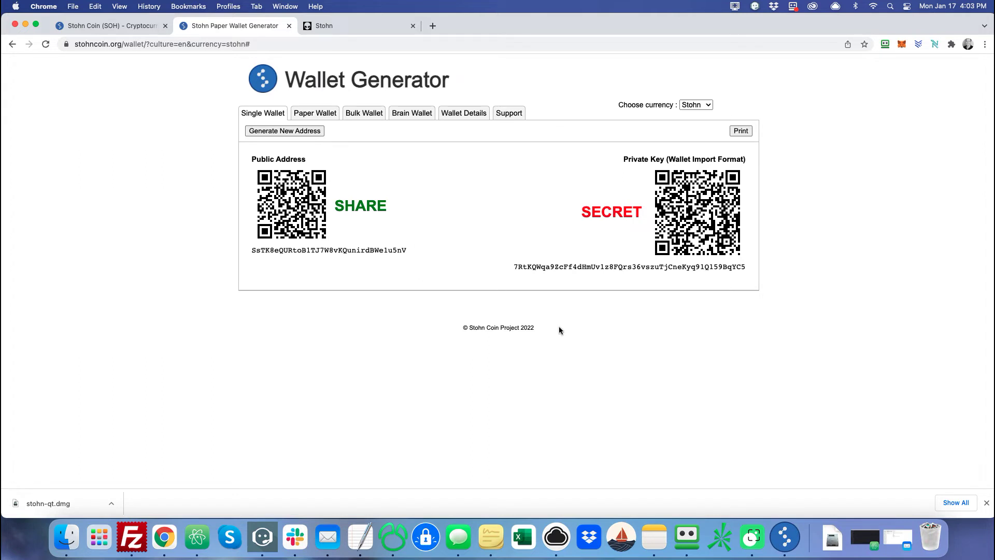
{"action": "left_click", "coordinate": [785, 537]}
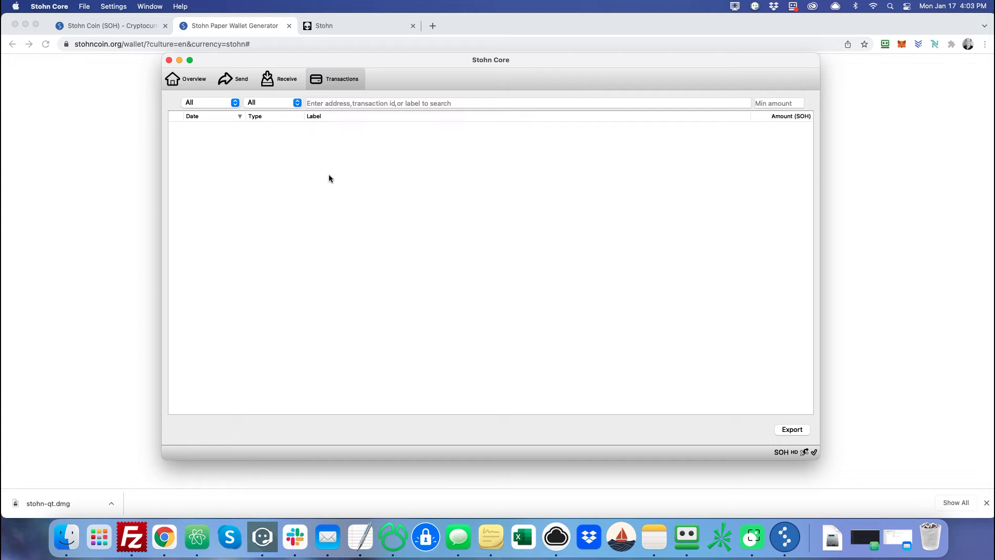
Encrypt the wallet with a passphrase via Settings > Encrypt Wallet and confirm the warning.
{"action": "left_click", "coordinate": [193, 83]}
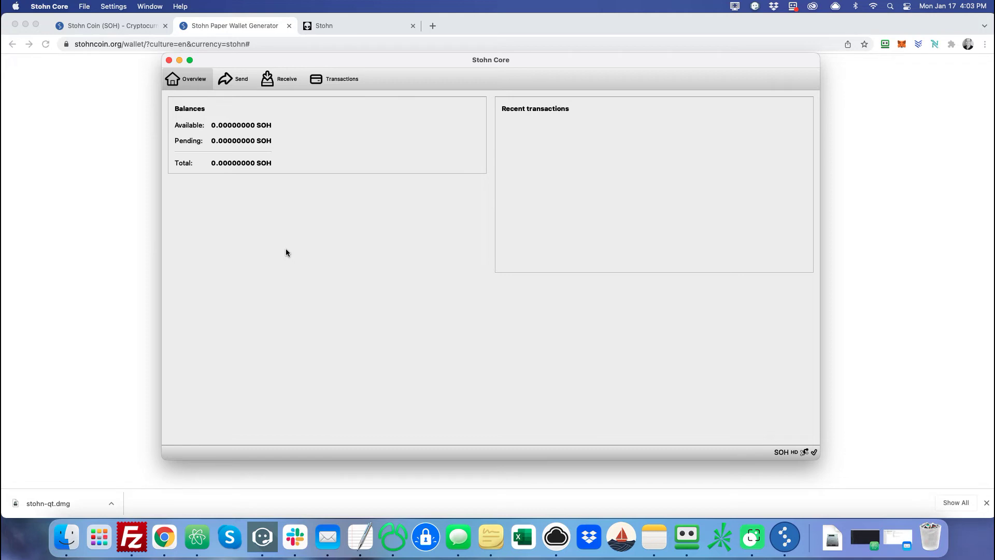
{"action": "left_click", "coordinate": [118, 7]}
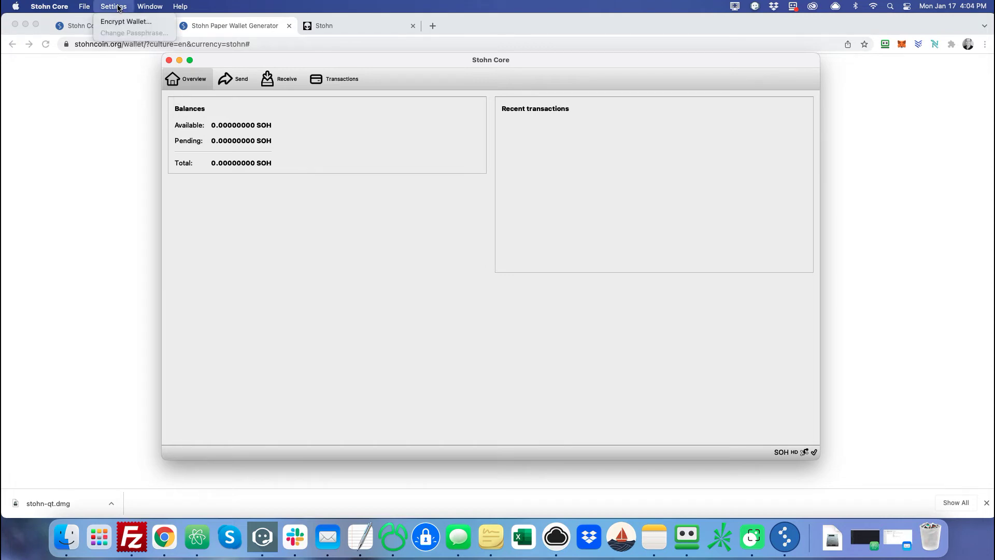
{"action": "left_click", "coordinate": [111, 20]}
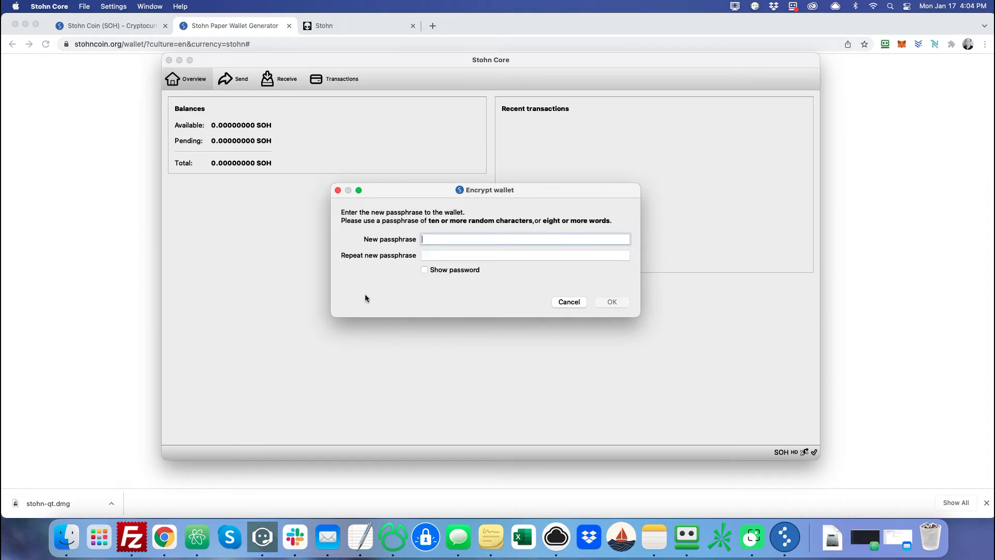
{"action": "type", "text": "••••••••"}
{"action": "key", "text": "Tab"}
{"action": "type", "text": "••••••••"}
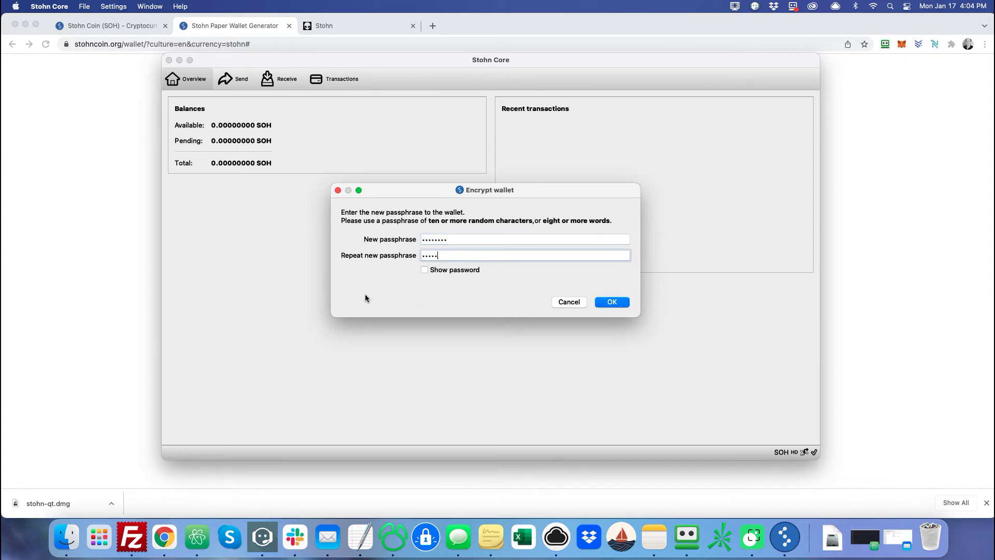
{"action": "left_click", "coordinate": [606, 300]}
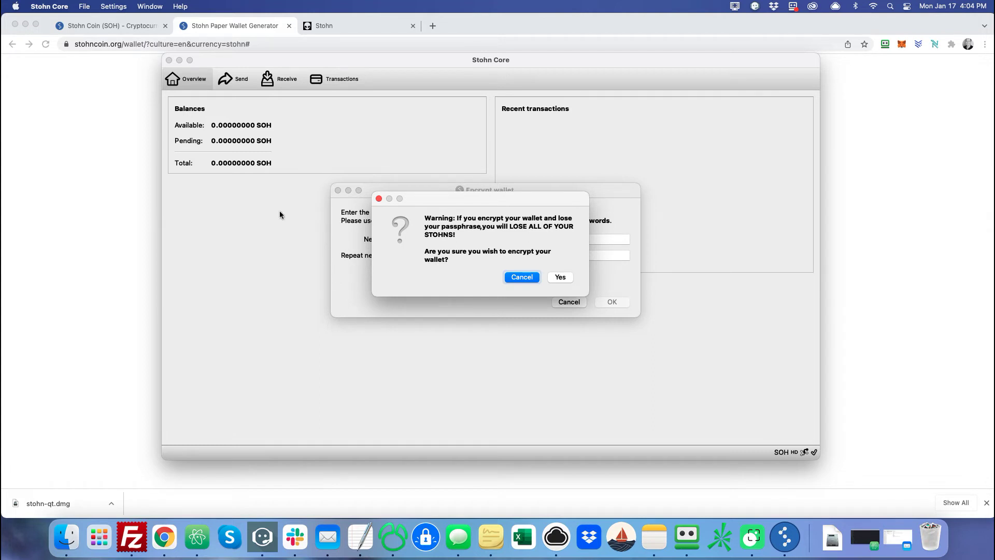
{"action": "left_click", "coordinate": [555, 281]}
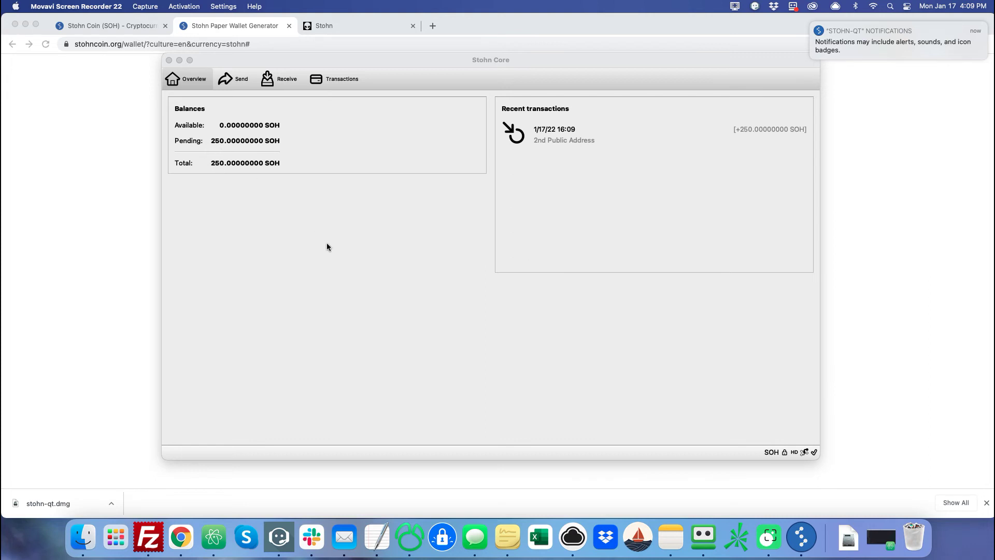
Check the Transactions and Overview pages, then open the Receiving addresses list.
{"action": "left_click", "coordinate": [356, 80]}
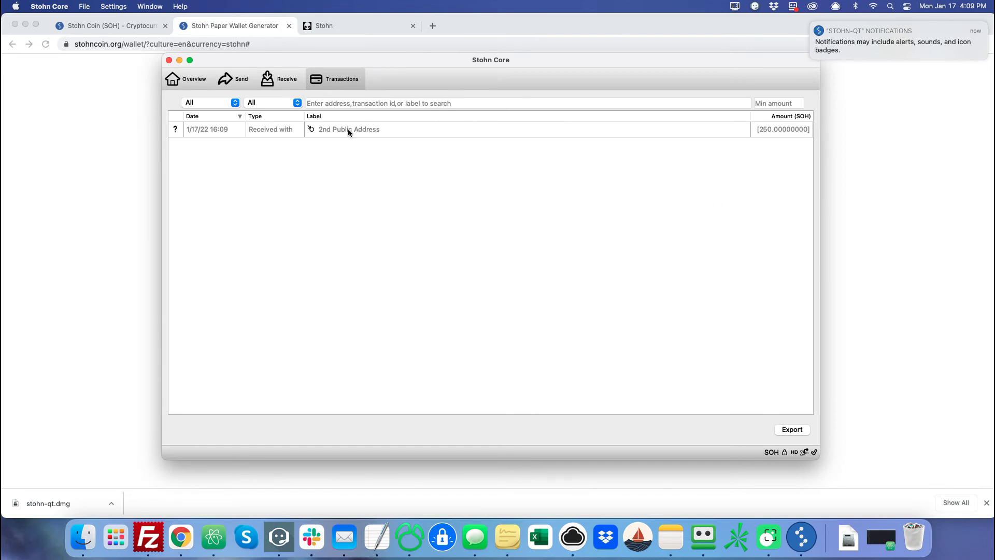
{"action": "left_click", "coordinate": [187, 79]}
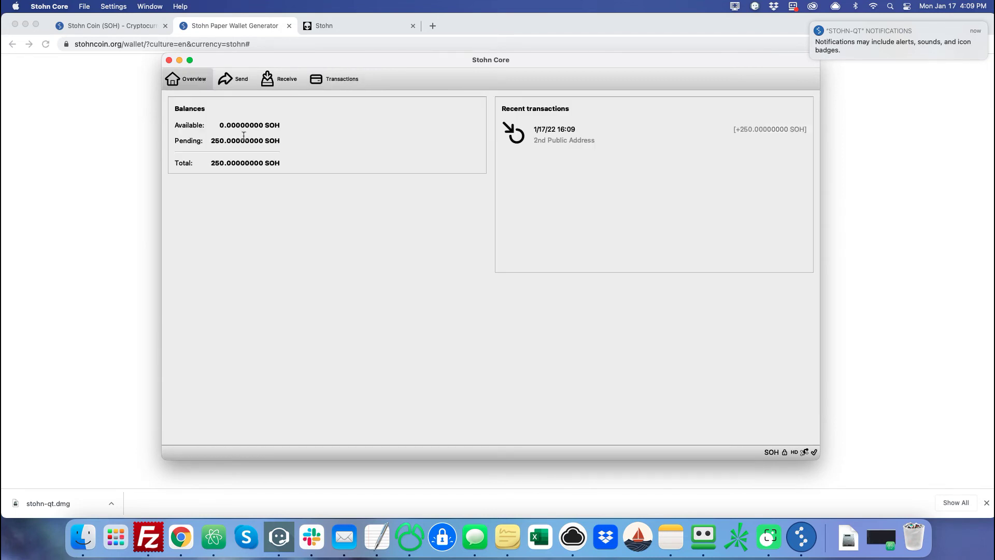
{"action": "left_click", "coordinate": [157, 7]}
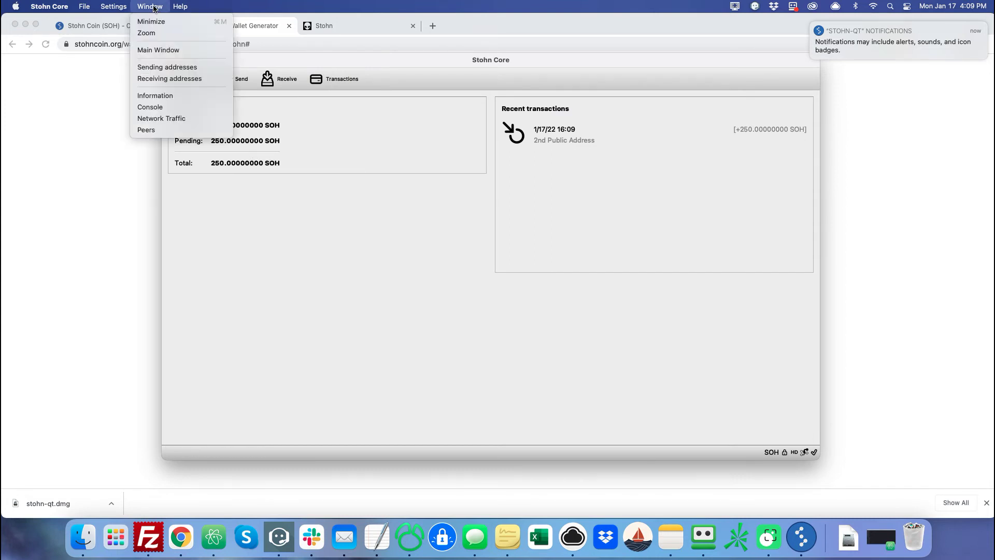
{"action": "left_click", "coordinate": [166, 77]}
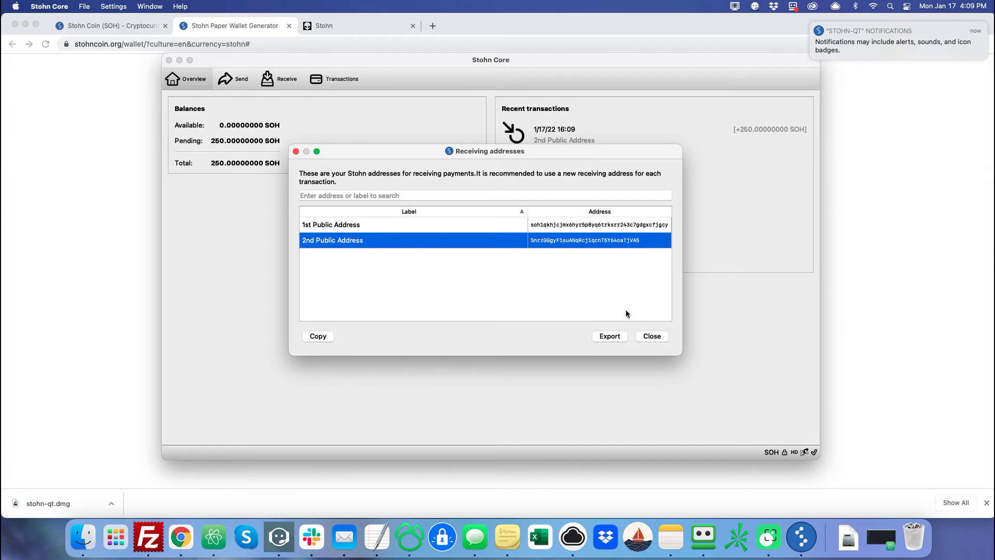
Close the Receiving addresses list and go to the Send page.
{"action": "left_click", "coordinate": [652, 337]}
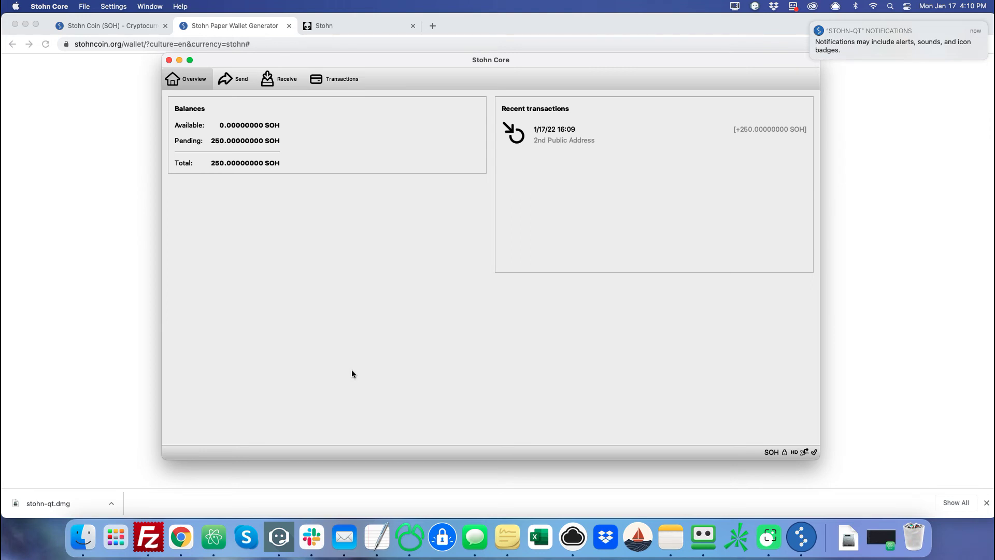
{"action": "left_click", "coordinate": [228, 80]}
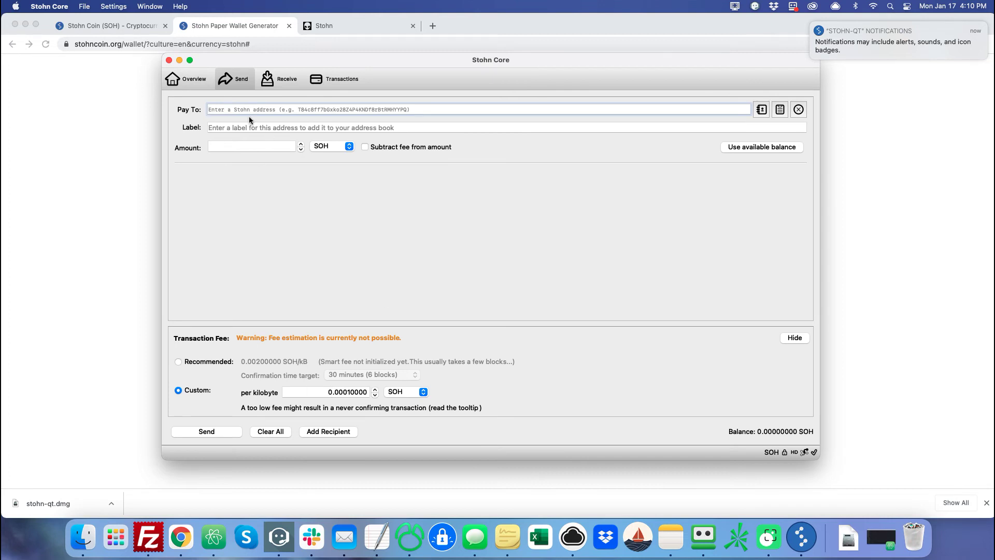
Return to the Overview and dismiss the notification banner while the 250 SOH confirms.
{"action": "left_click", "coordinate": [186, 78]}
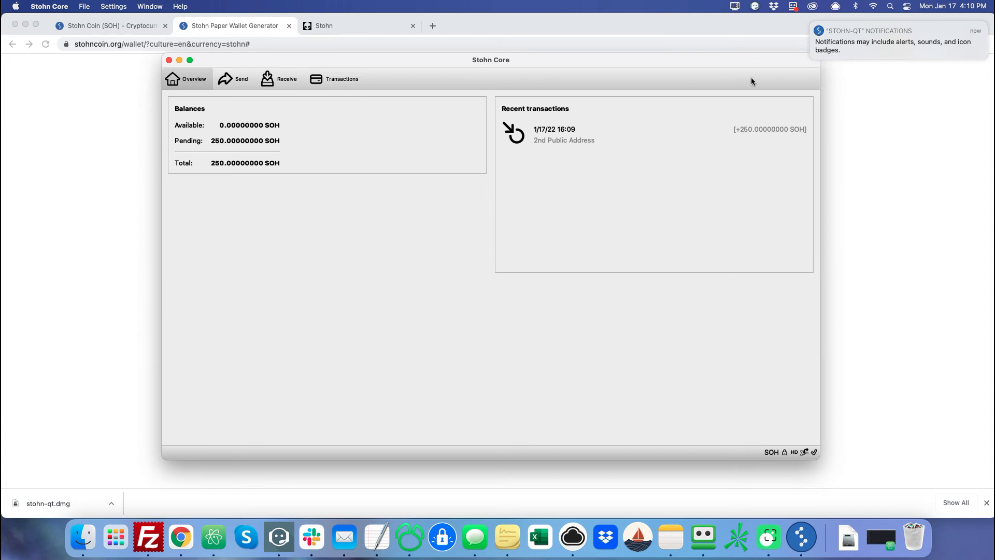
{"action": "left_click", "coordinate": [812, 23]}
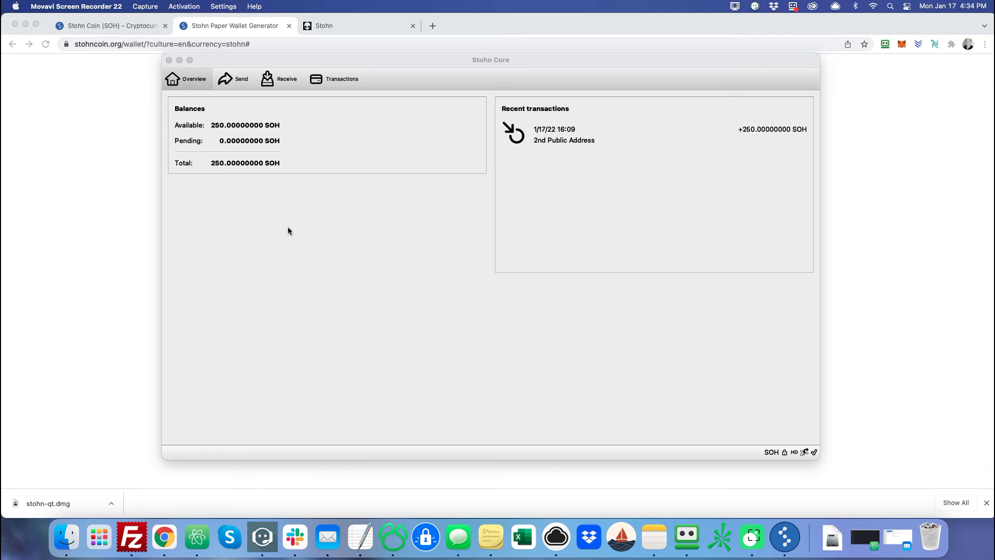
Open the details of the received 250 SOH transaction in the Transactions list.
{"action": "left_click", "coordinate": [331, 84]}
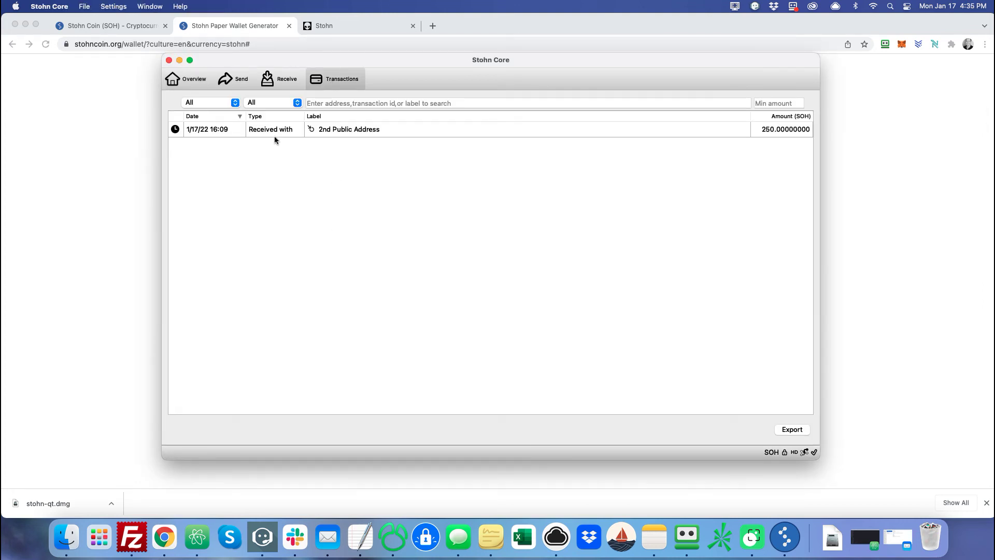
{"action": "mouse_move", "coordinate": [343, 132]}
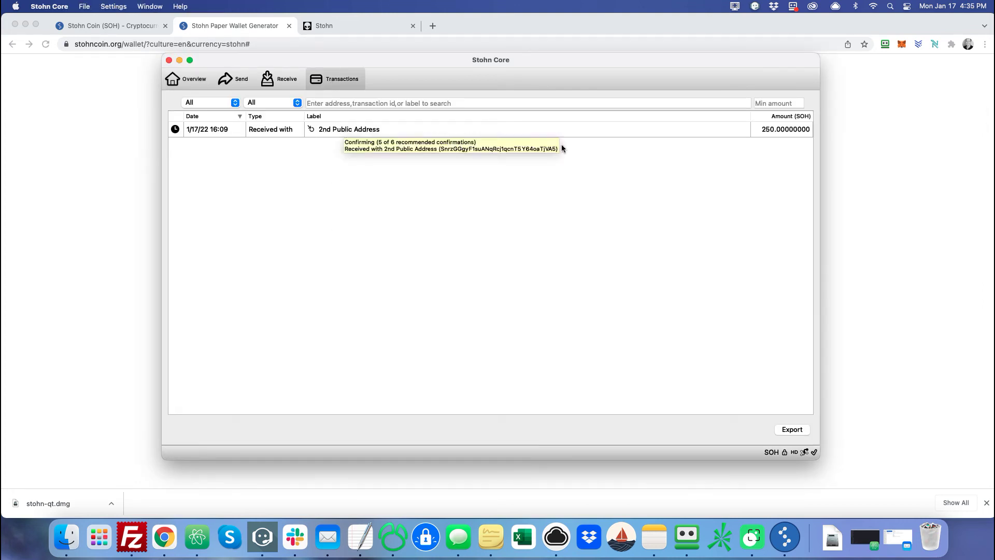
{"action": "left_click", "coordinate": [360, 132]}
{"action": "double_click", "coordinate": [360, 133]}
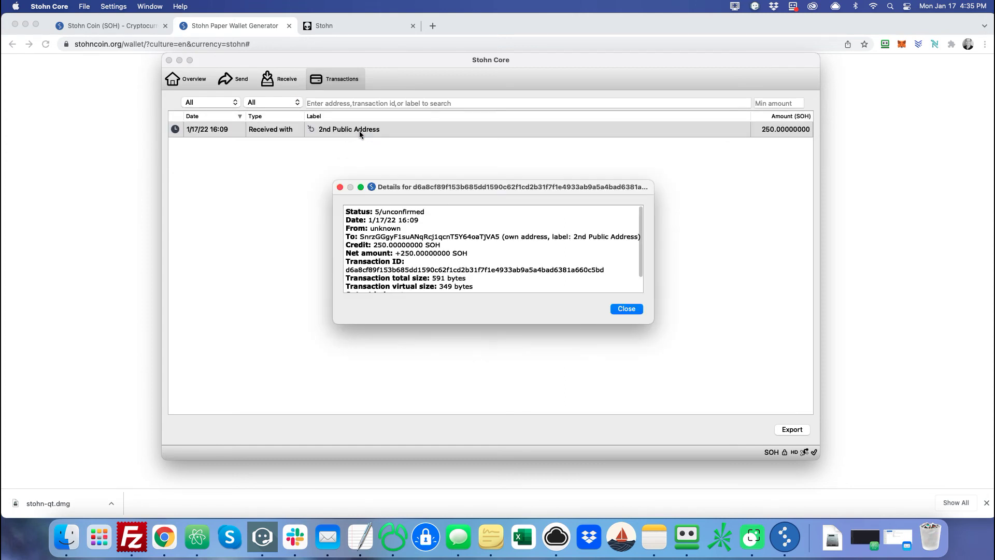
Copy the To address from the details, close them, and return to Chrome.
{"action": "scroll", "coordinate": [406, 250], "scroll_direction": "down", "scroll_amount": 1}
{"action": "scroll", "coordinate": [406, 250], "scroll_direction": "up", "scroll_amount": 1}
{"action": "left_click_drag", "start_coordinate": [360, 237], "coordinate": [498, 234]}
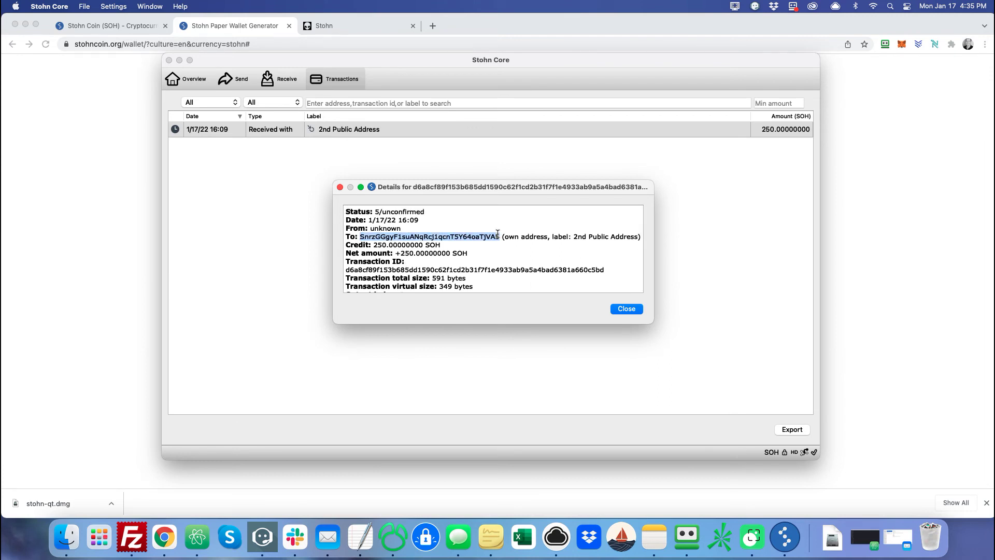
{"action": "left_click", "coordinate": [628, 309]}
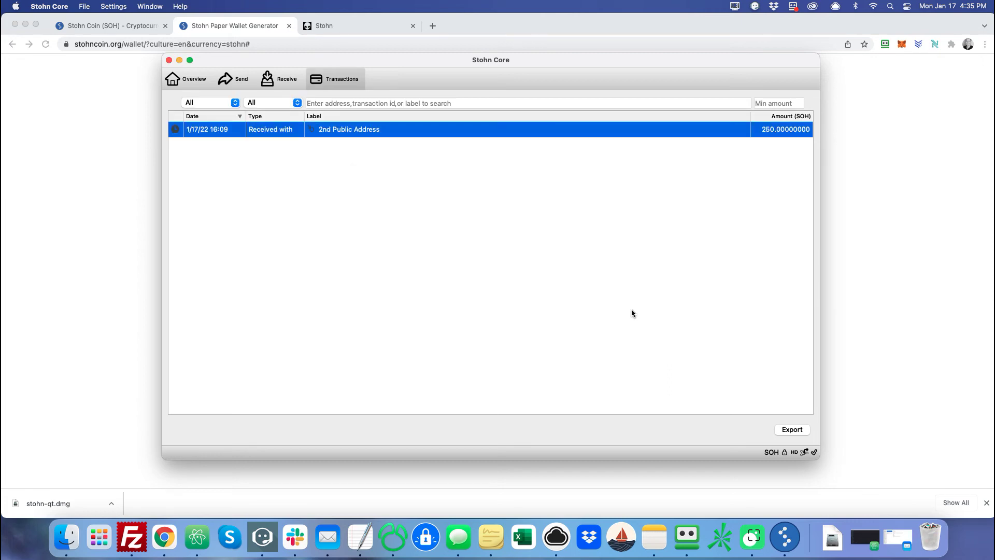
{"action": "left_click", "coordinate": [94, 153]}
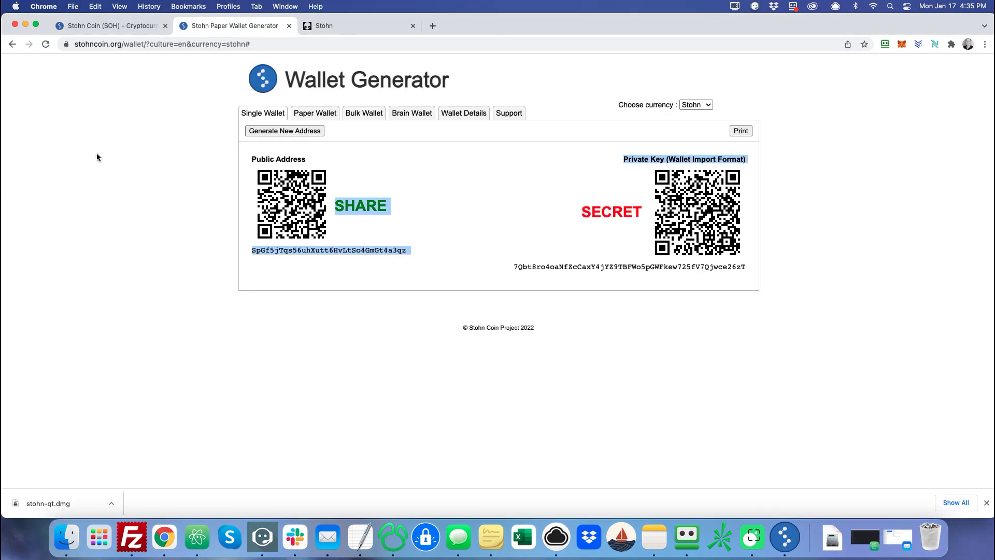
Search the copied address on Stohn Explorer to confirm it holds 250 SOH.
{"action": "left_click", "coordinate": [369, 32]}
{"action": "left_click", "coordinate": [136, 26]}
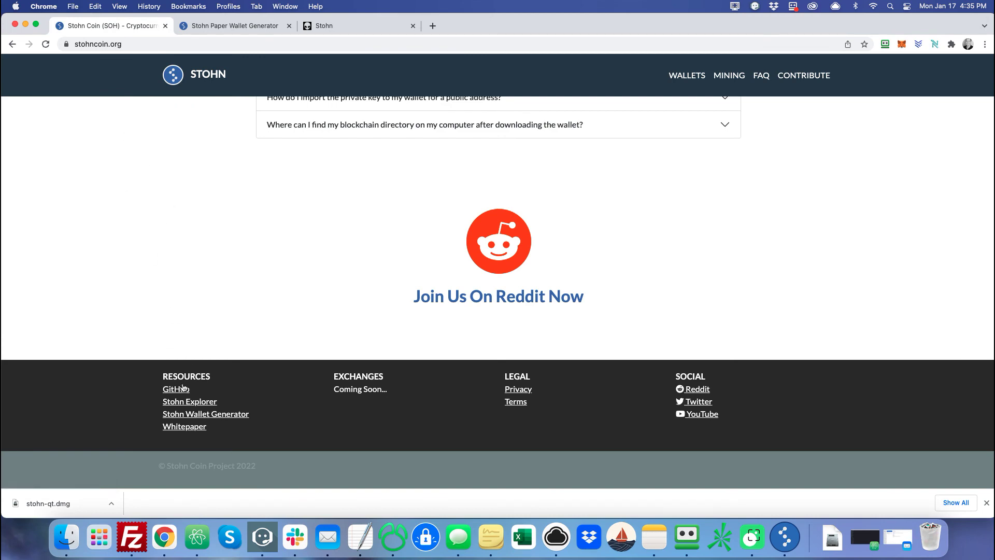
{"action": "left_click", "coordinate": [203, 404]}
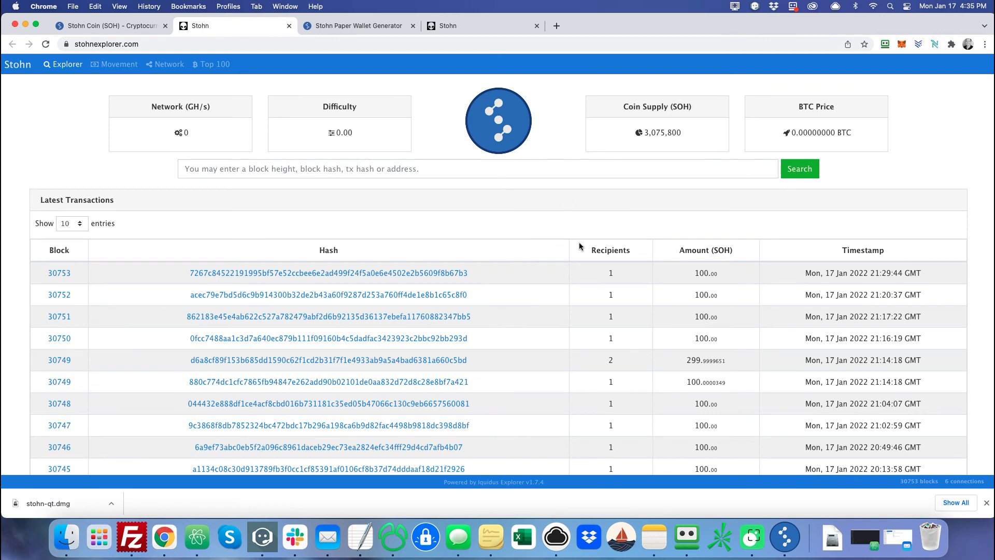
{"action": "left_click", "coordinate": [332, 173]}
{"action": "type", "text": "SnrzGGgyF1suANqRcj1qcnT5Y64oaTiVA5"}
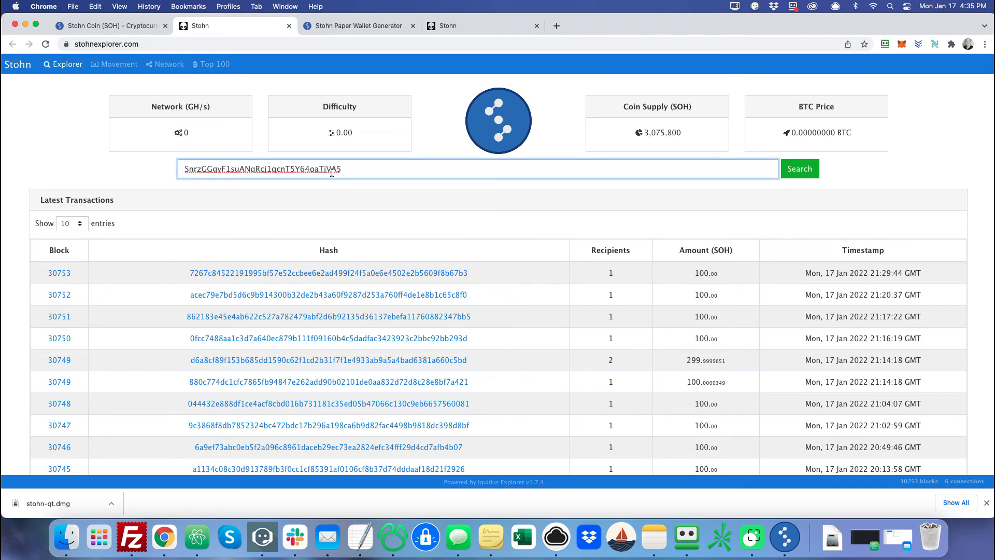
{"action": "left_click", "coordinate": [791, 171]}
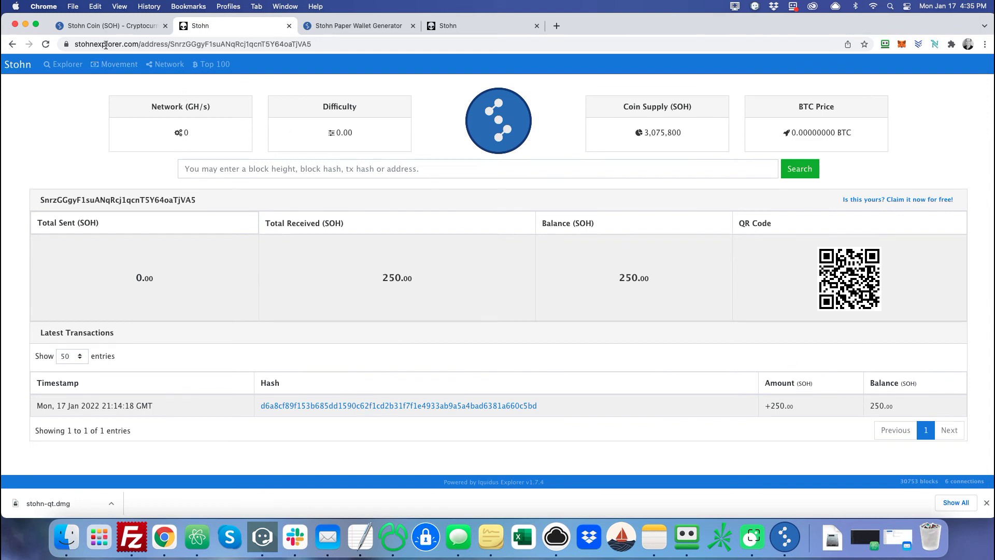
Browse the Top 100 richest addresses list on the explorer.
{"action": "left_click", "coordinate": [214, 67]}
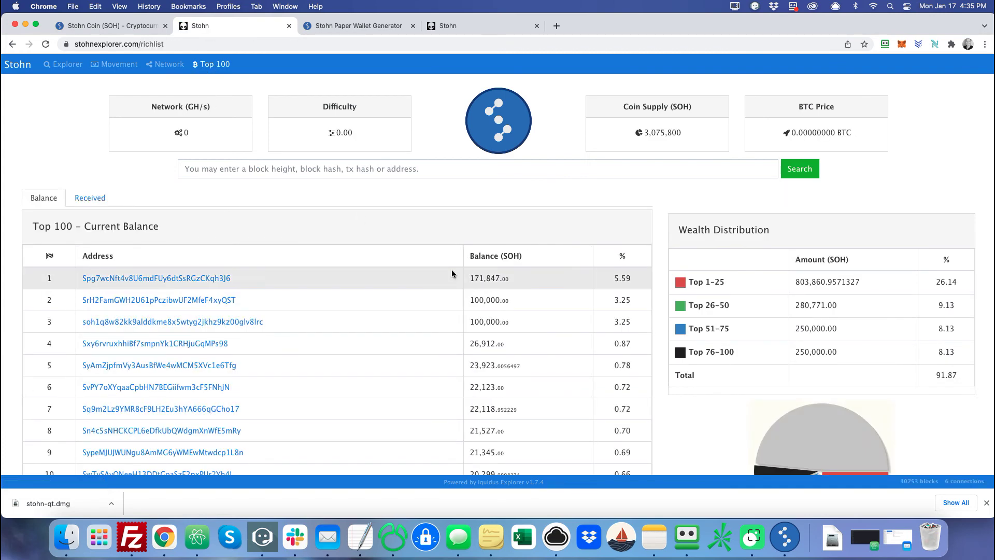
{"action": "scroll", "coordinate": [452, 274], "scroll_direction": "down", "scroll_amount": 6}
{"action": "scroll", "coordinate": [451, 274], "scroll_direction": "down", "scroll_amount": 3}
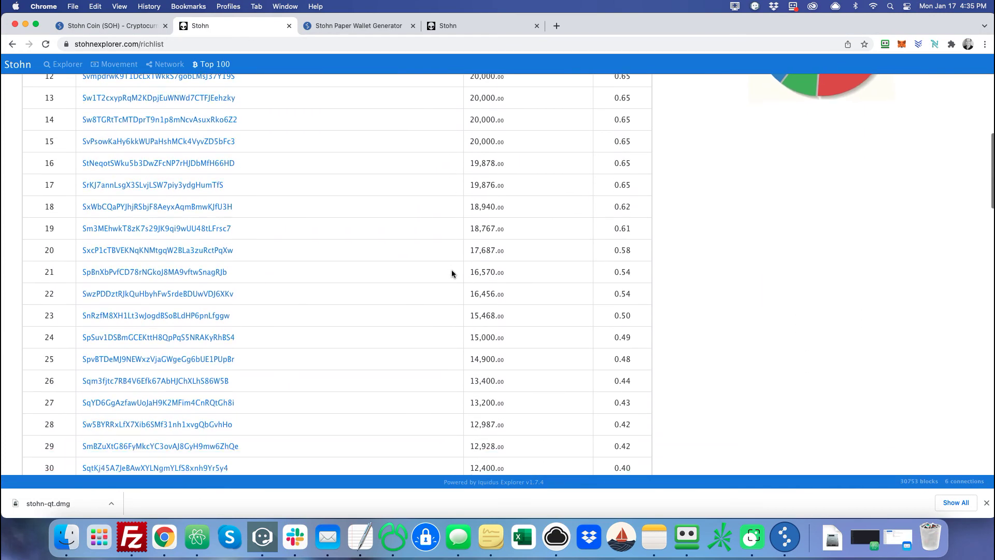
{"action": "scroll", "coordinate": [570, 300], "scroll_direction": "up", "scroll_amount": 10}
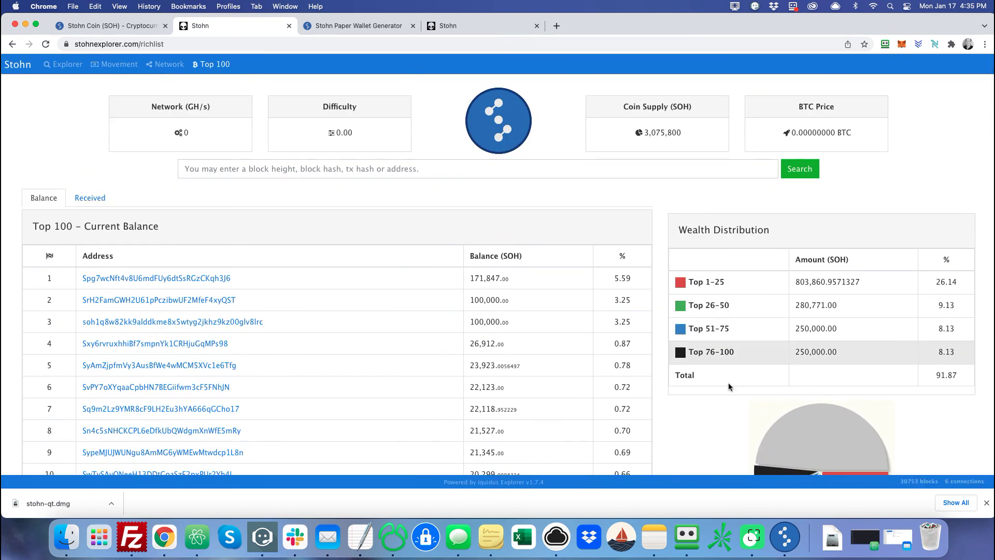
{"action": "left_click", "coordinate": [785, 537]}
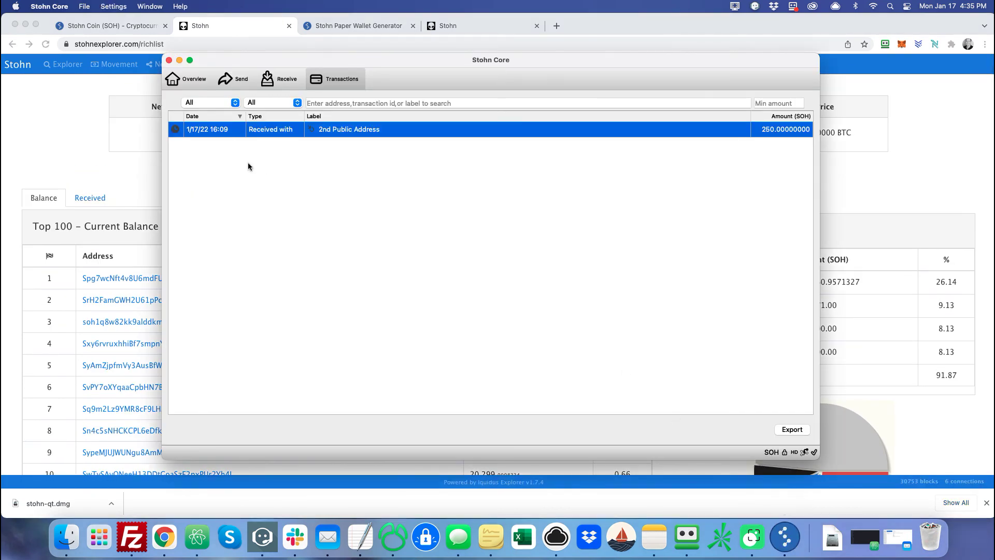
Fill the Send form with the pasted address, label Joe and 50 SOH, and submit it.
{"action": "left_click", "coordinate": [190, 83]}
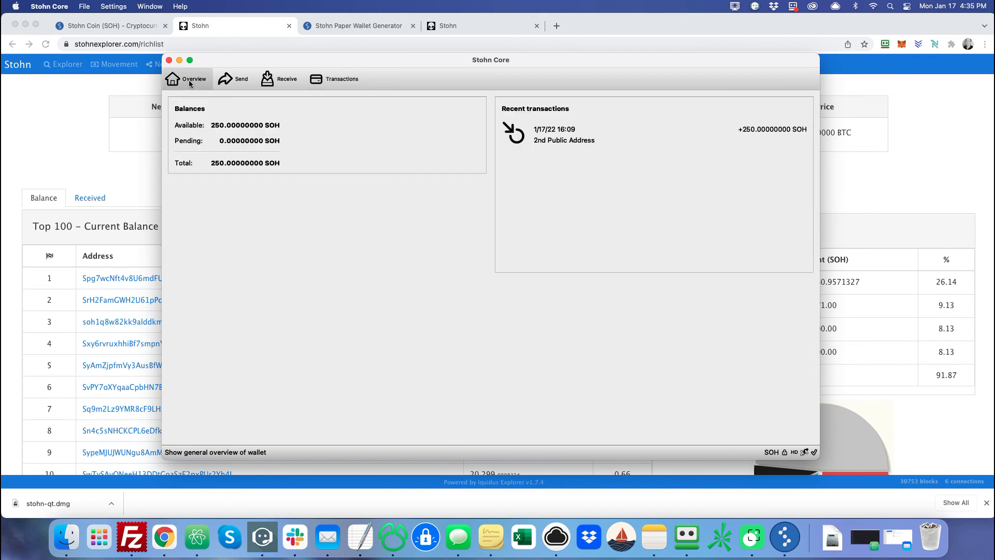
{"action": "left_click", "coordinate": [236, 80]}
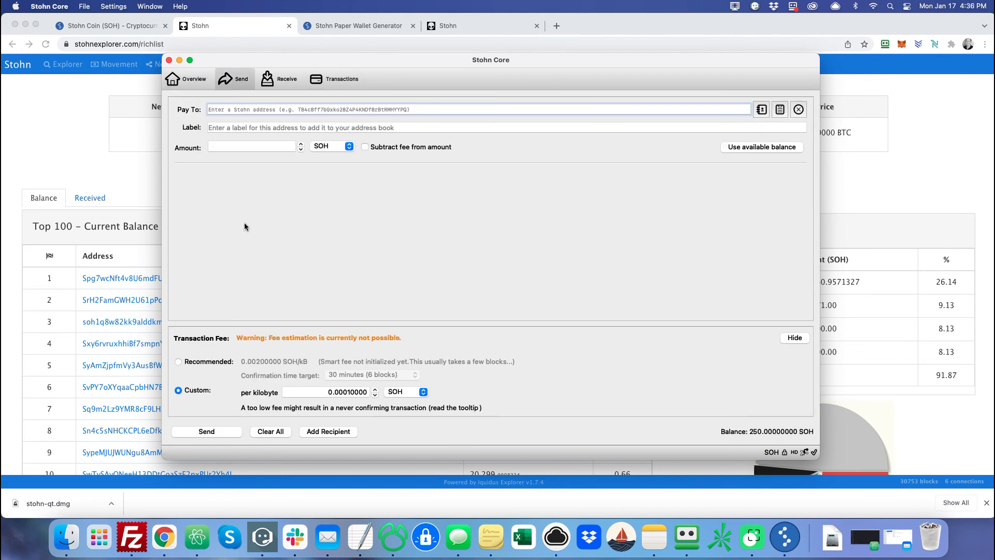
{"action": "key", "text": "super+shift+4"}
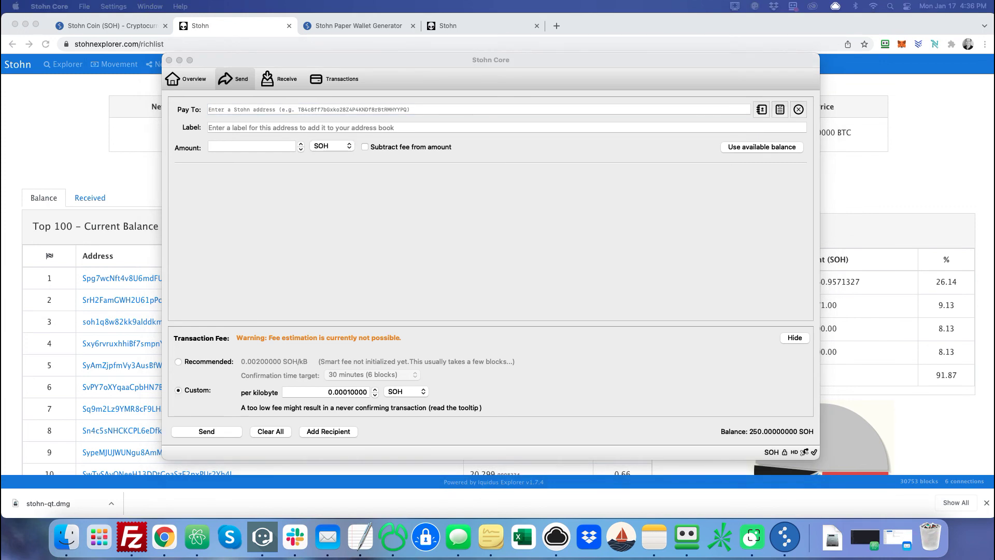
{"action": "key", "text": "Escape"}
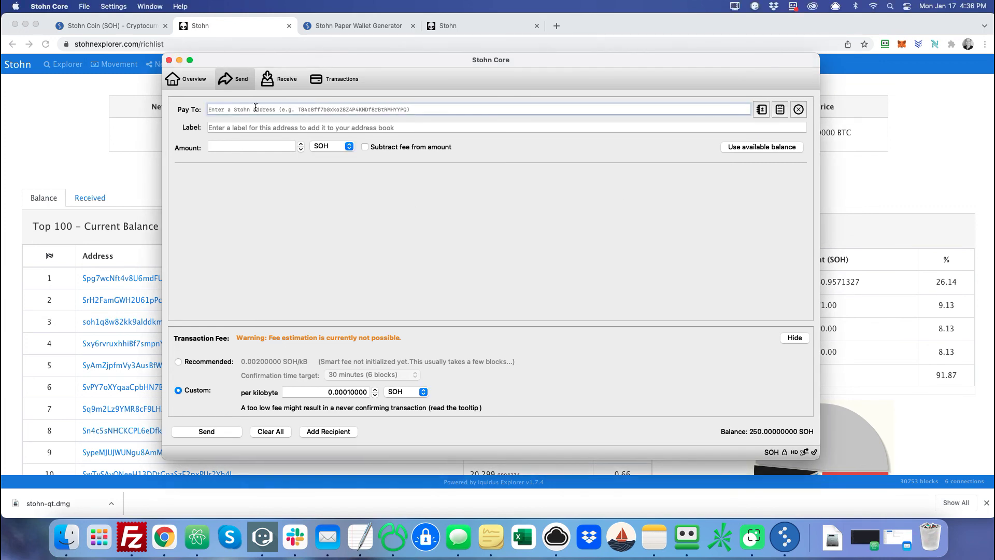
{"action": "type", "text": "SoF1NV2R9nBQuM7dPbRXsXiZJ47pPmjLCR"}
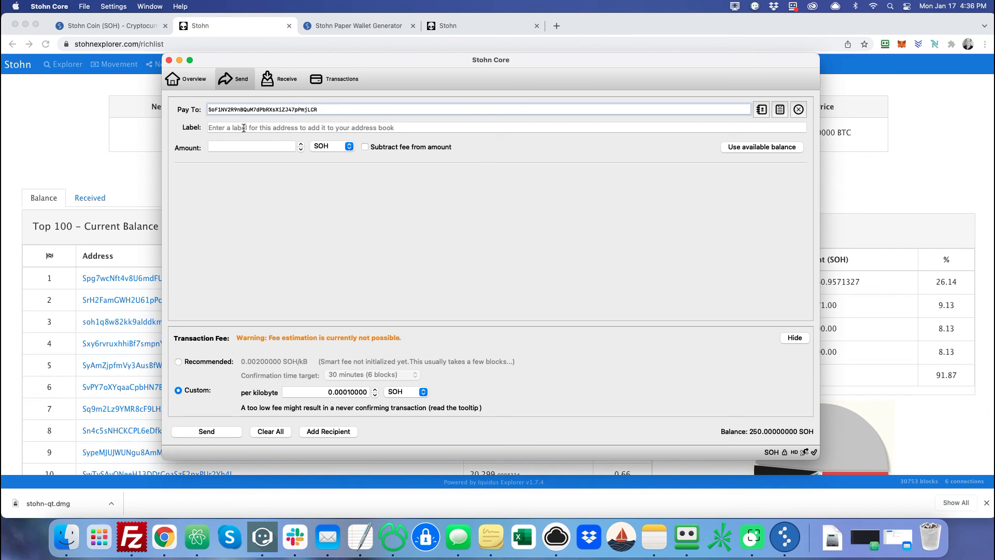
{"action": "left_click", "coordinate": [244, 128]}
{"action": "type", "text": "Joe"}
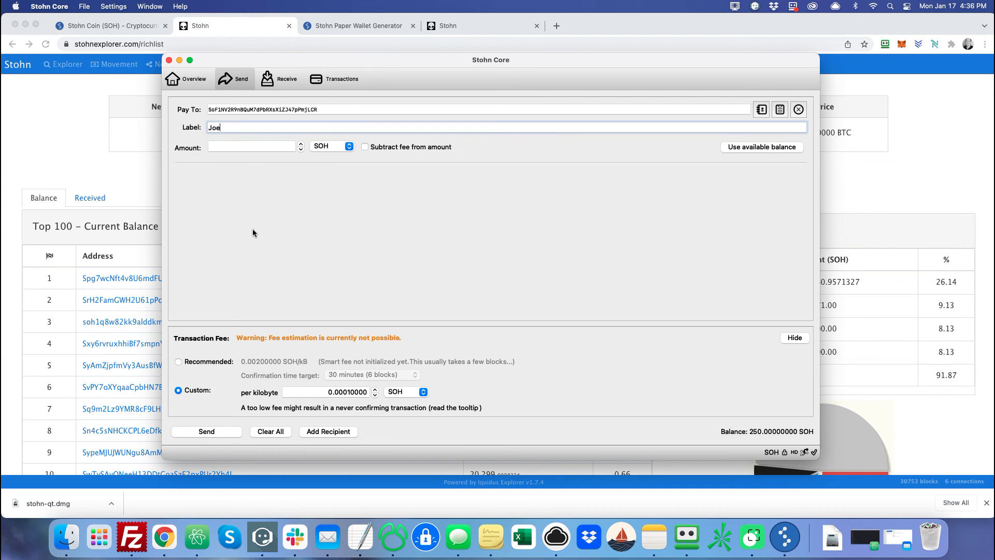
{"action": "left_click", "coordinate": [249, 146]}
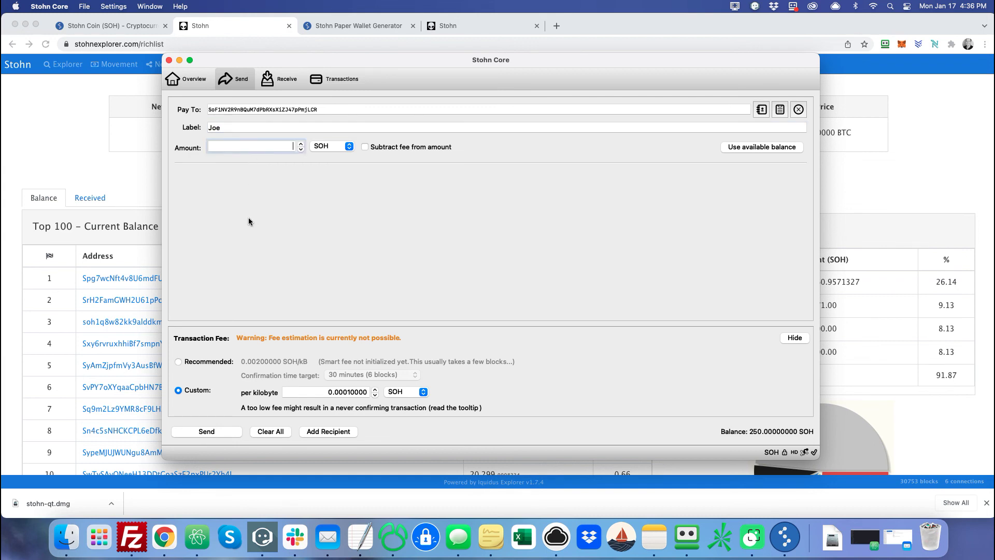
{"action": "type", "text": "50"}
{"action": "key", "text": "Tab"}
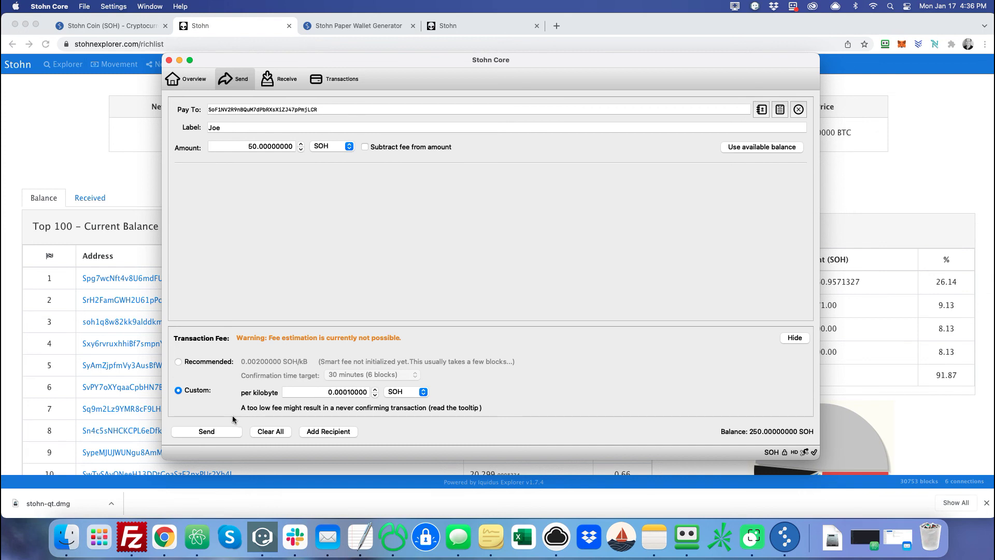
{"action": "left_click", "coordinate": [215, 434]}
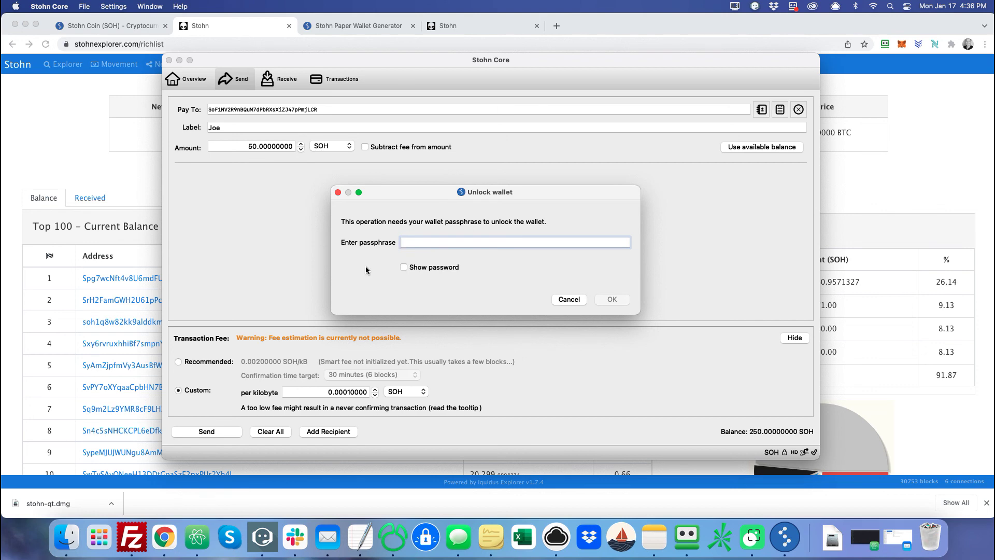
Unlock the wallet with its passphrase and confirm sending 50 SOH to Joe.
{"action": "type", "text": "••••••••"}
{"action": "left_click", "coordinate": [610, 301]}
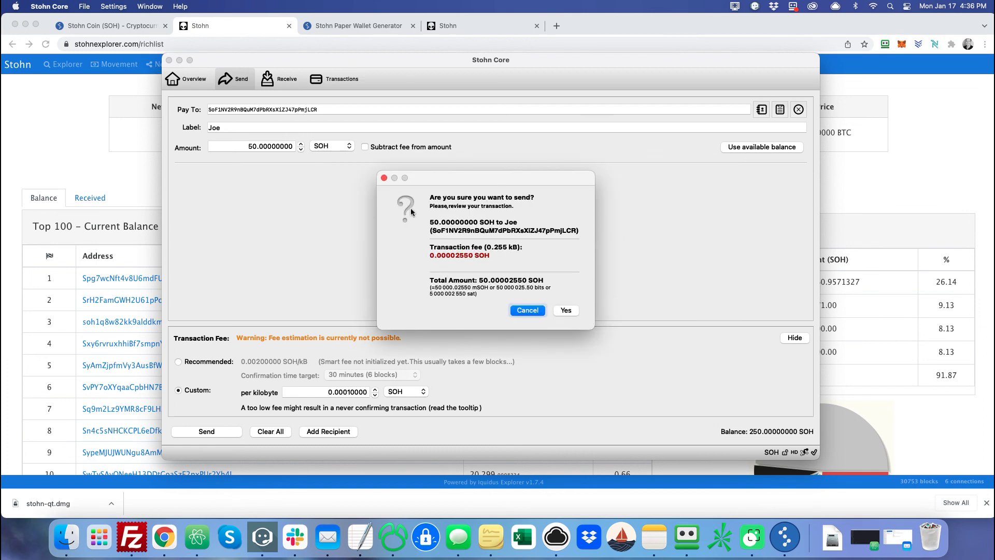
{"action": "left_click", "coordinate": [560, 311]}
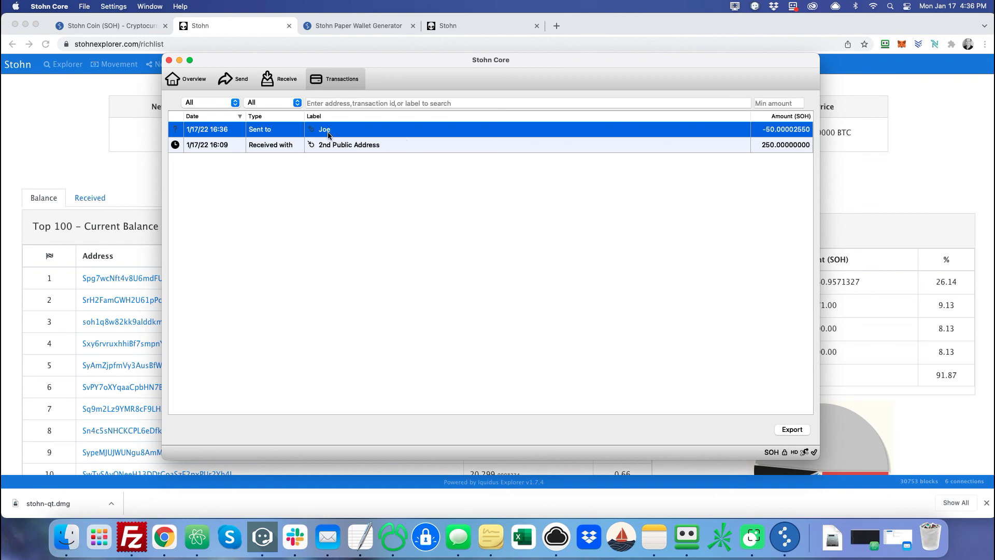
{"action": "left_click", "coordinate": [192, 84]}
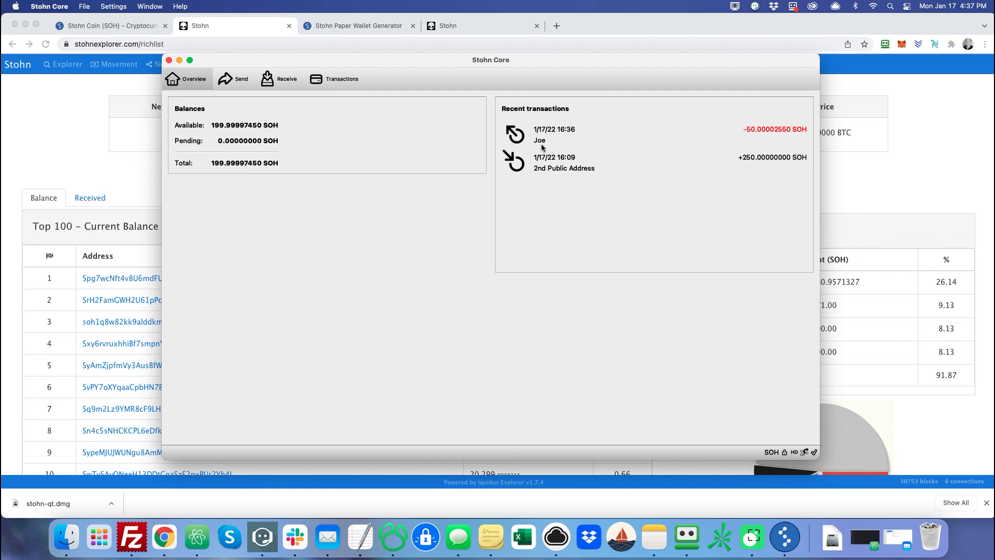
Check the Joe payment in Recent transactions, with 199.99997450 SOH available.
{"action": "mouse_move", "coordinate": [543, 148]}
Scroll stohncoin.org to its Mining section, then bring the Stohn Core wallet forward.
{"action": "left_click", "coordinate": [116, 28]}
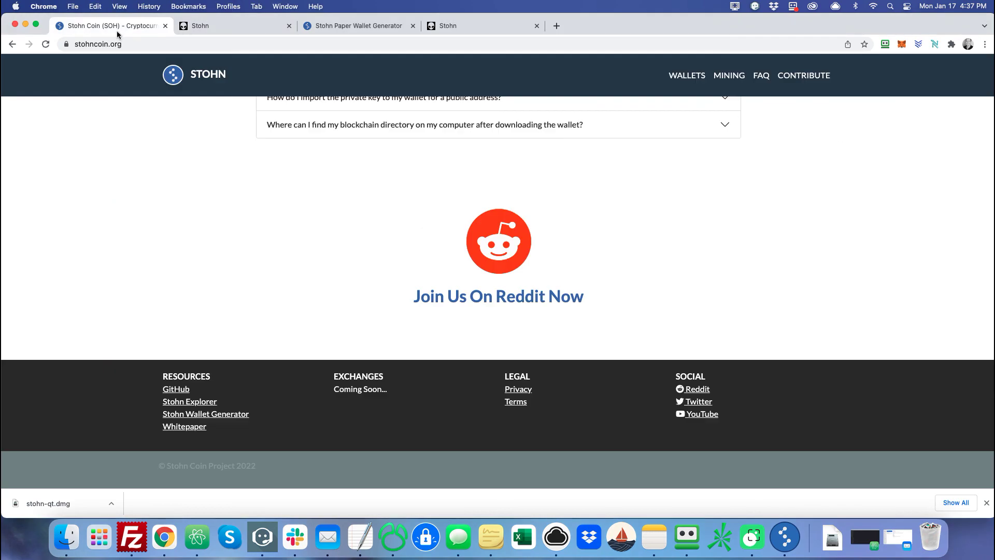
{"action": "scroll", "coordinate": [195, 172], "scroll_direction": "up", "scroll_amount": 15}
{"action": "scroll", "coordinate": [195, 172], "scroll_direction": "down", "scroll_amount": 12}
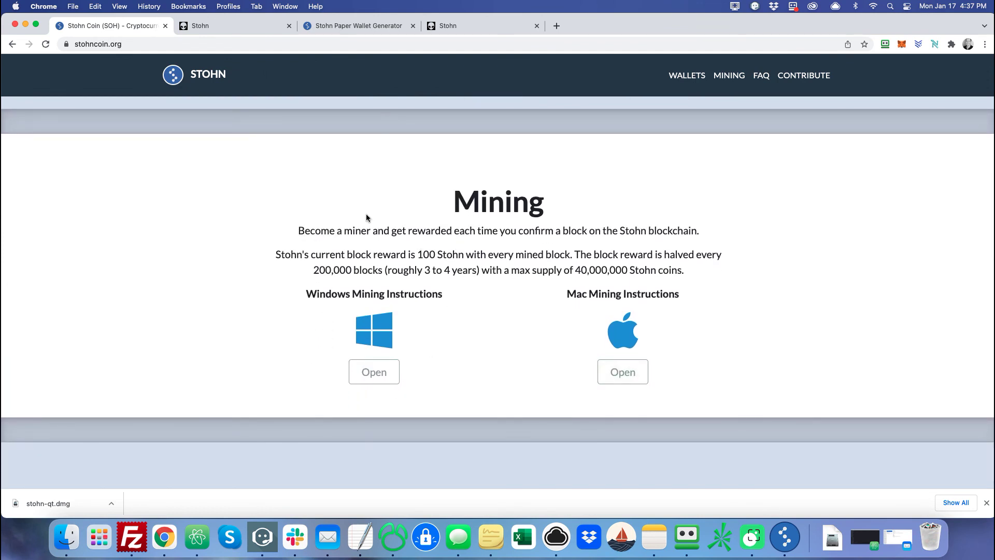
{"action": "left_click", "coordinate": [786, 537]}
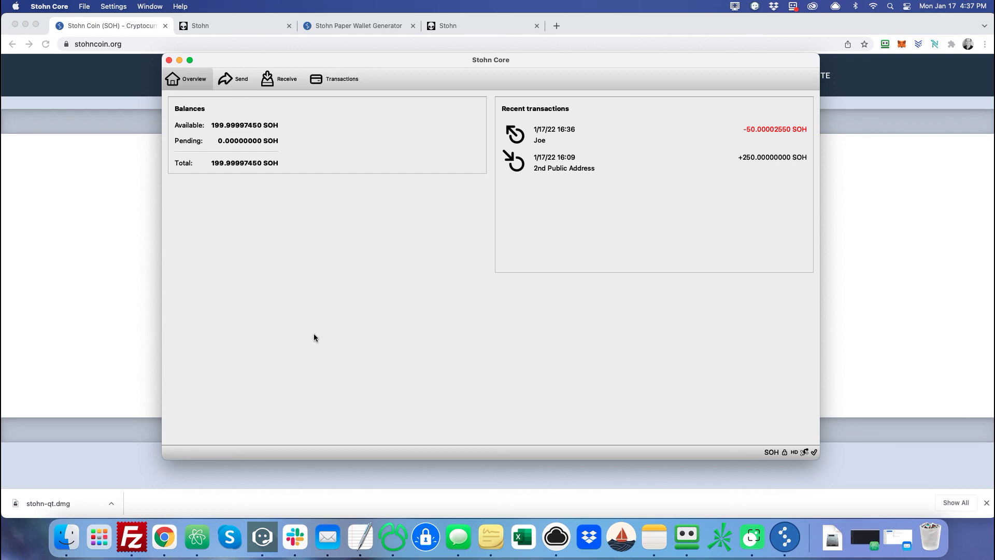
{"action": "left_click", "coordinate": [89, 10]}
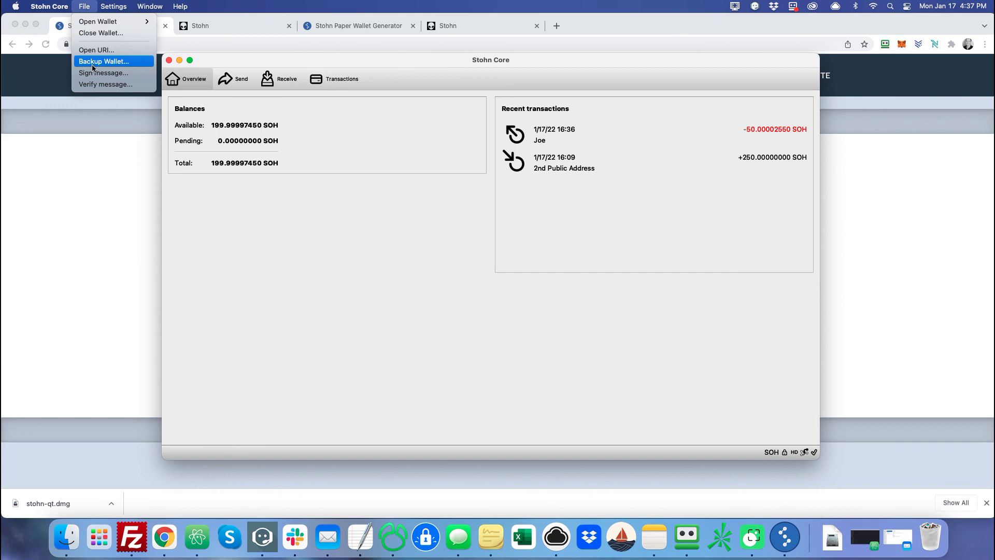
{"action": "left_click", "coordinate": [235, 270]}
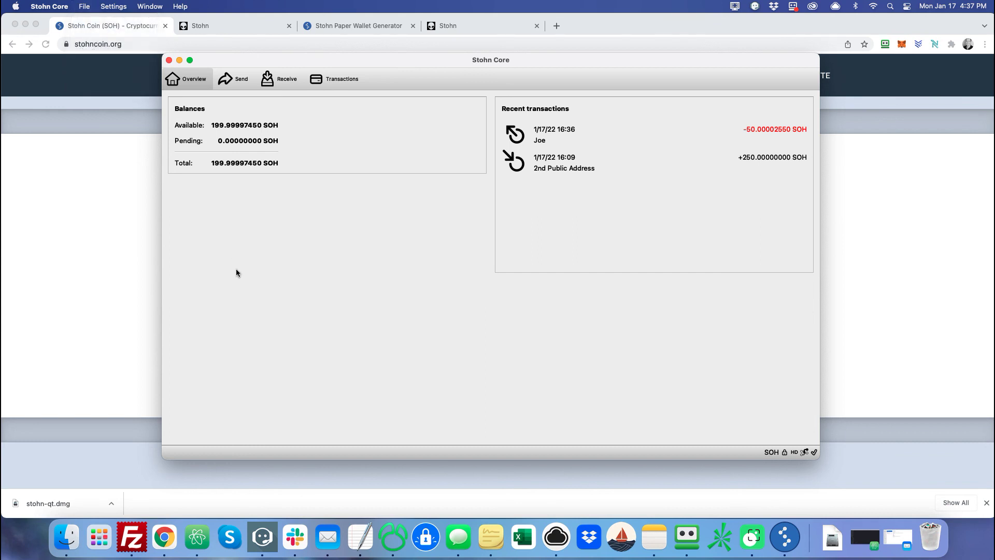